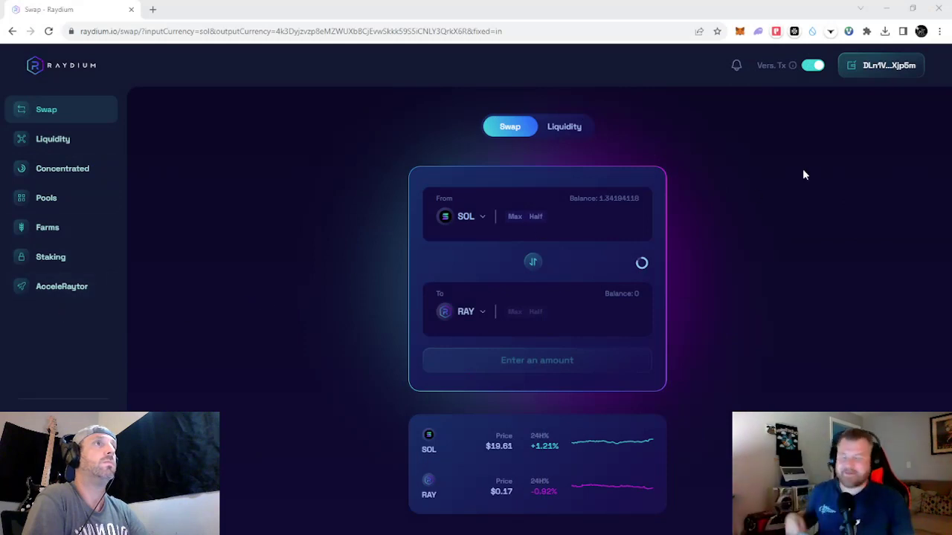
- Check the token balances in the My Solana browser wallet and close the wallet again
left_click(758, 32)
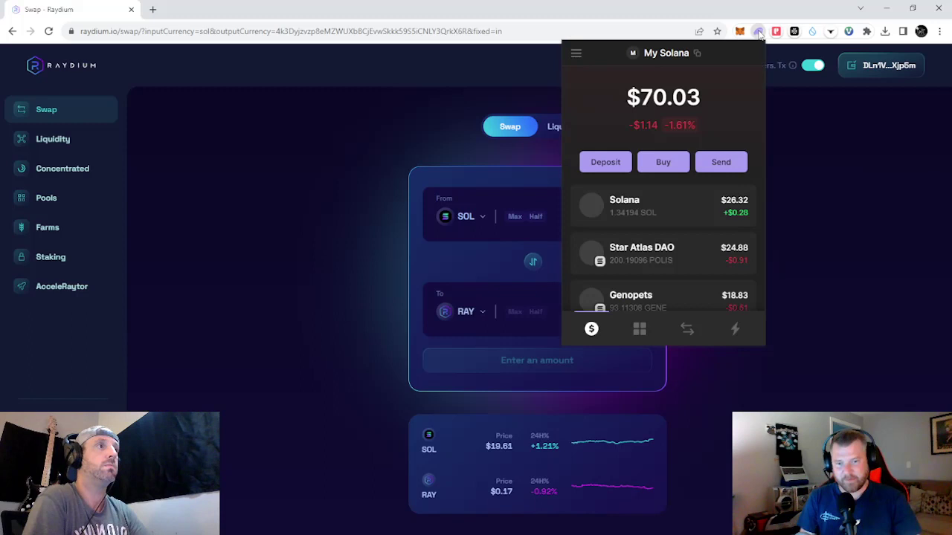
left_click(758, 31)
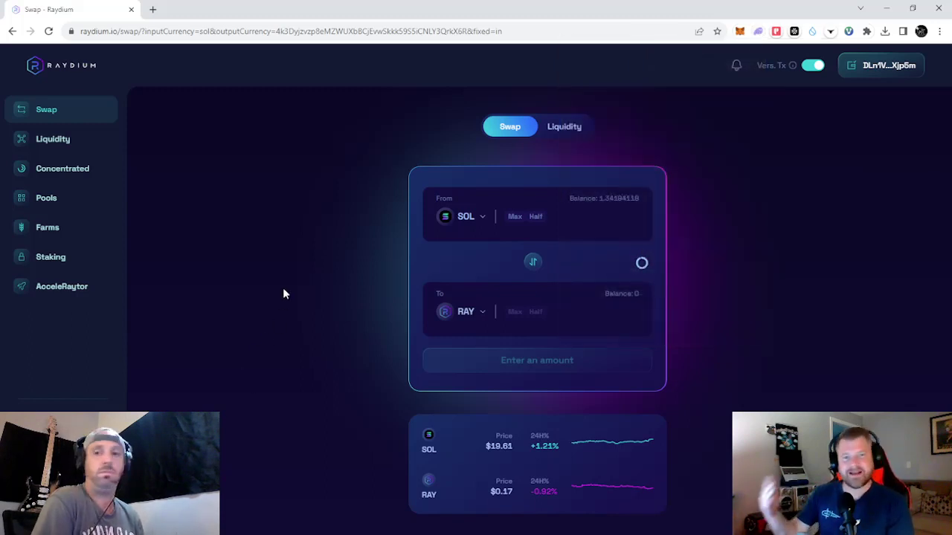
- Search the web for "tw" in a new browser tab and open the Twitter website from the results
left_click(154, 9)
left_click(147, 33)
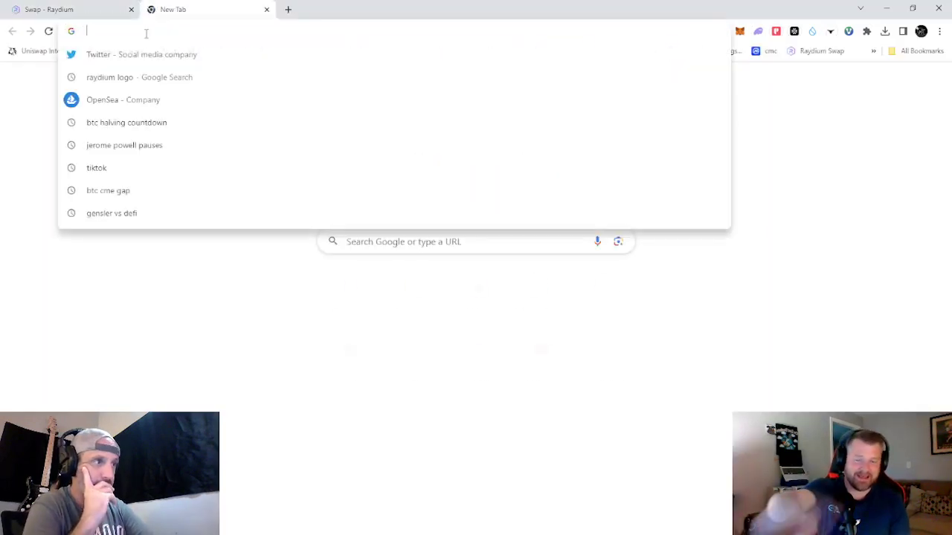
type("tw")
key("Return")
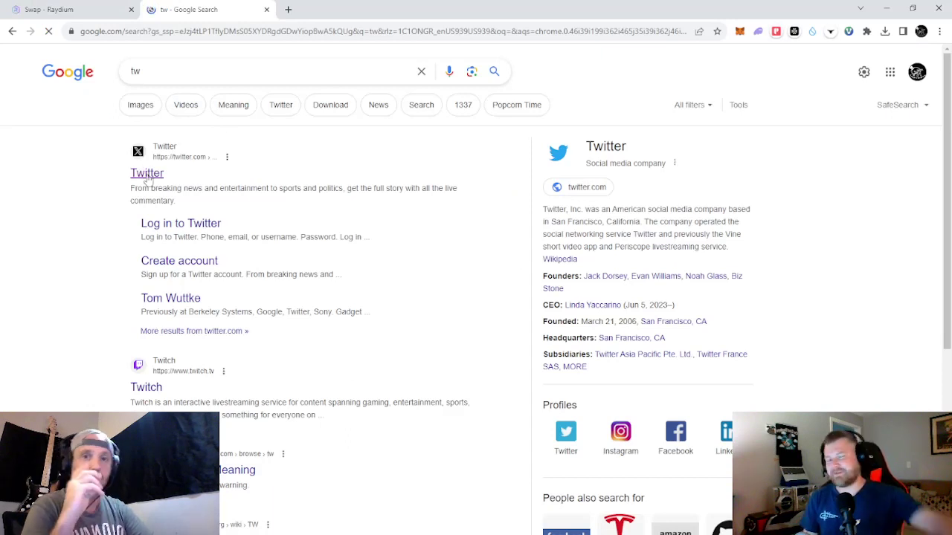
left_click(148, 175)
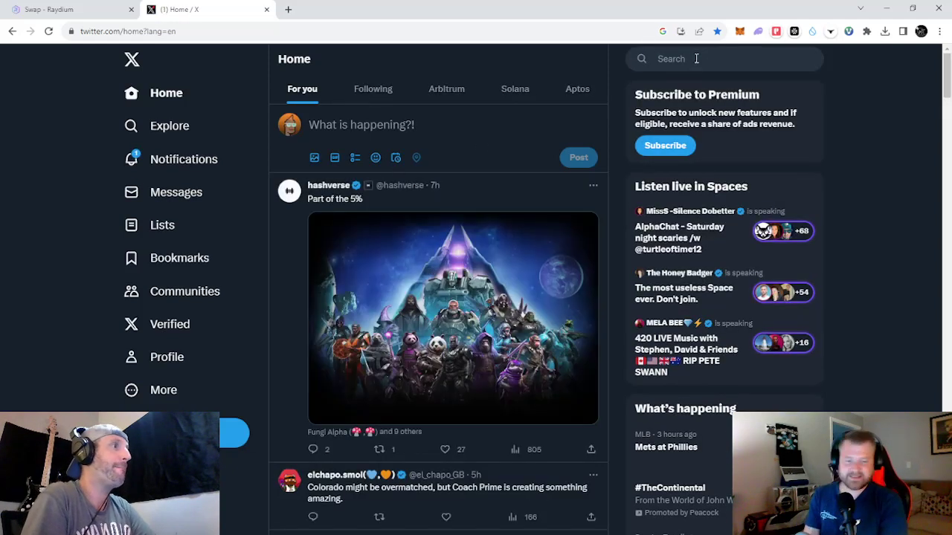
- Open the TheCryptoRemora profile from the recent searches, view its header image enlarged, and close the image
left_click(696, 59)
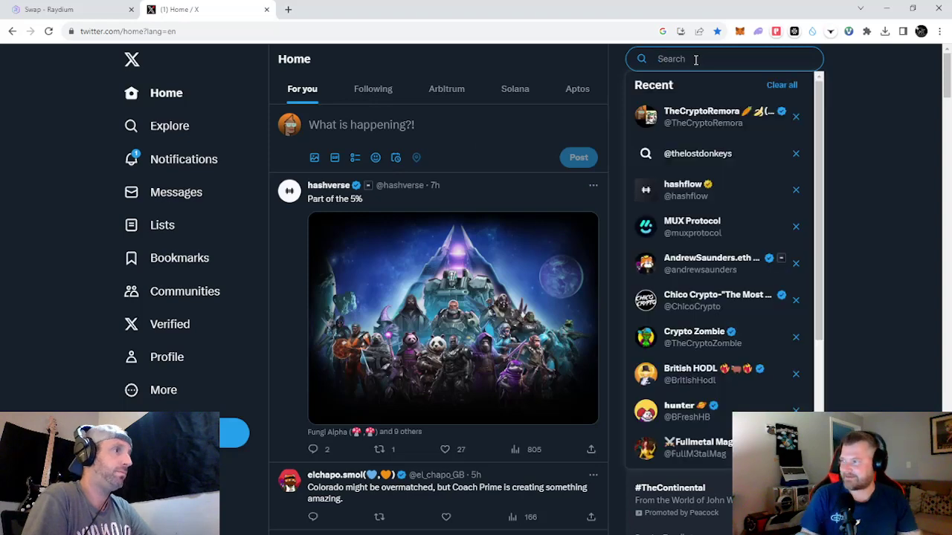
left_click(671, 110)
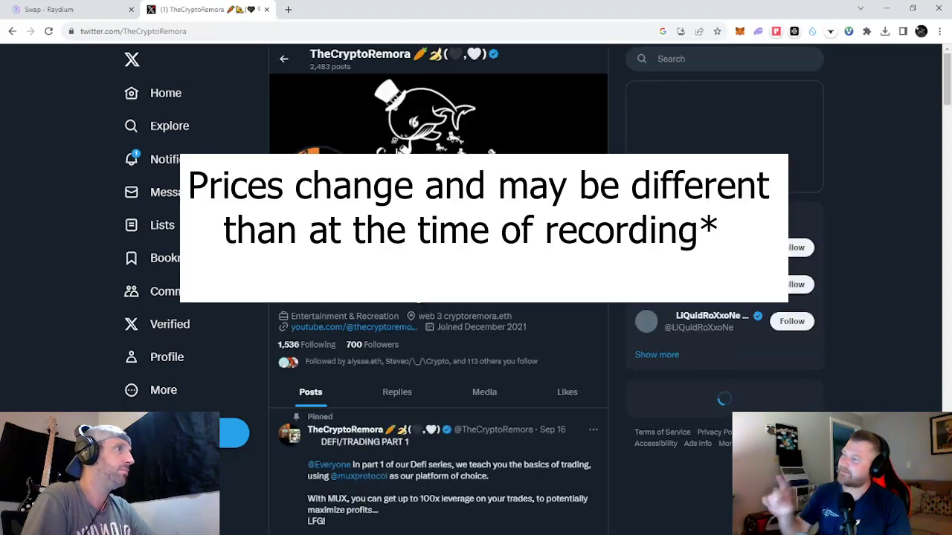
left_click(431, 130)
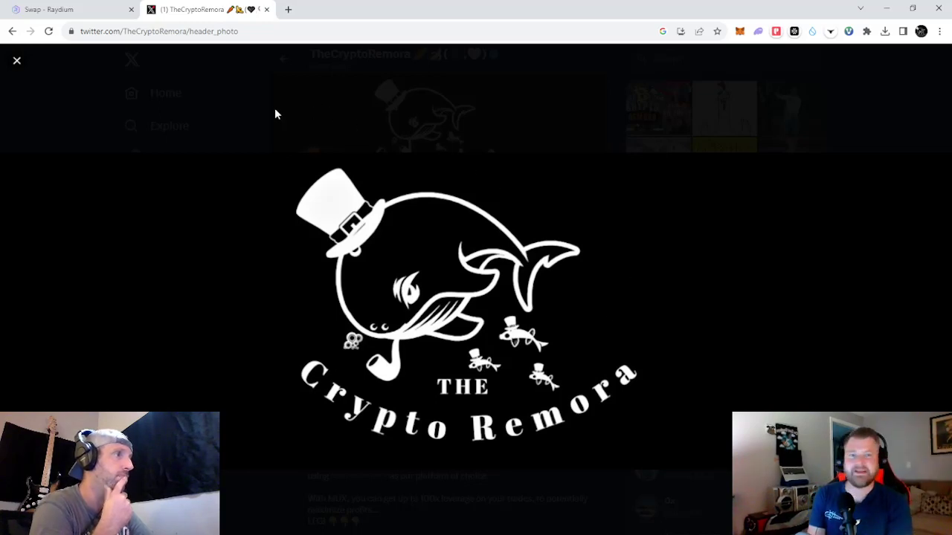
left_click(17, 62)
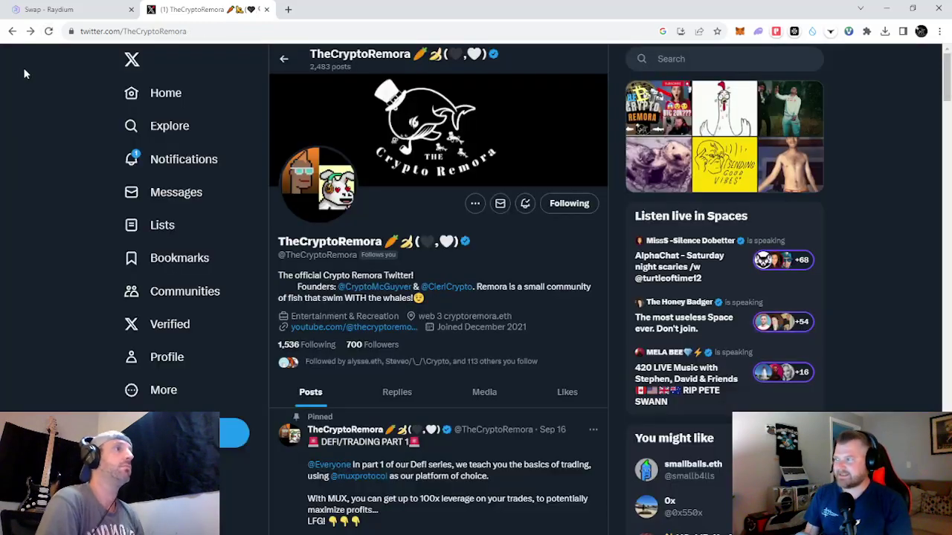
left_click(699, 59)
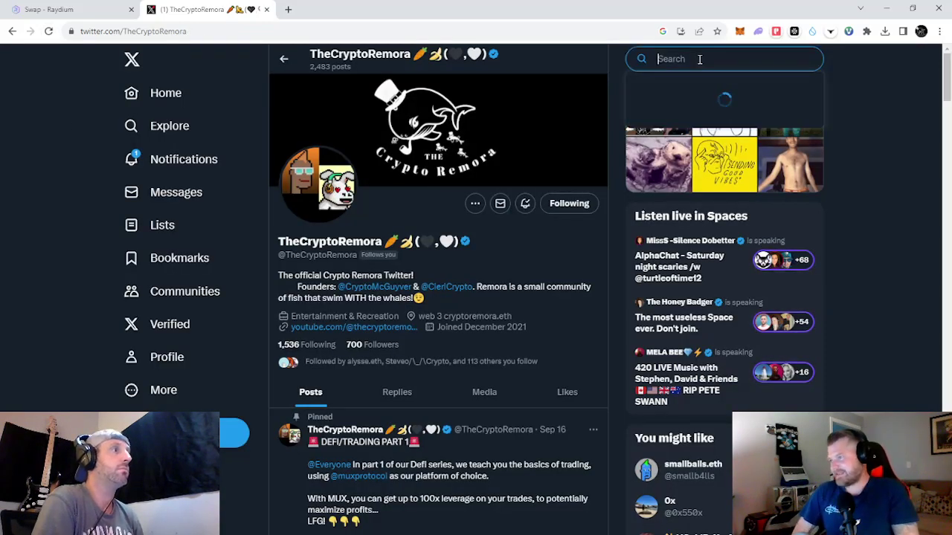
type("@solana")
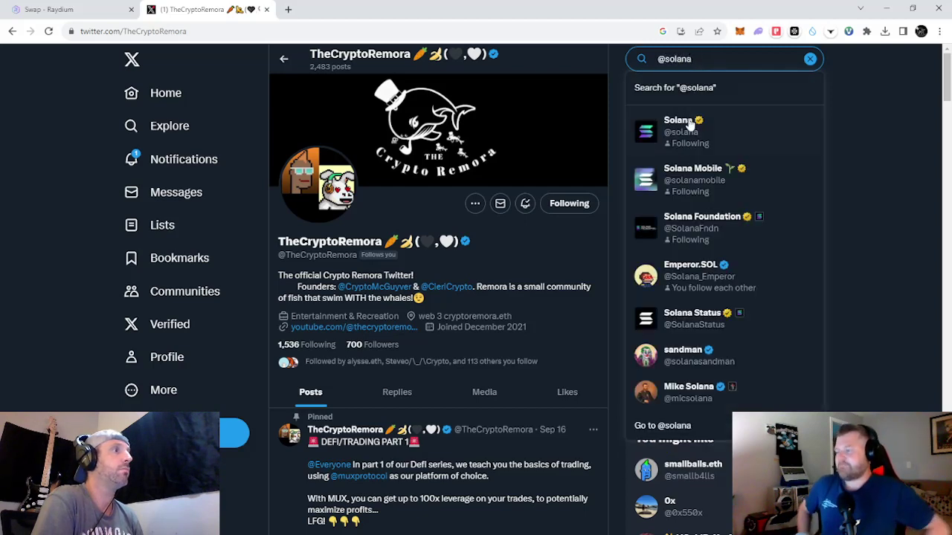
left_click(686, 131)
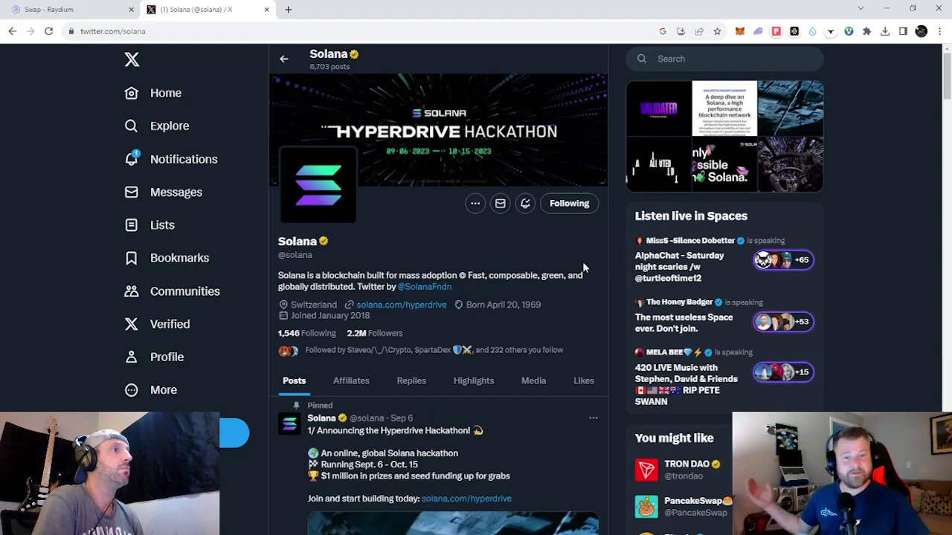
scroll(583, 267, "down", 2)
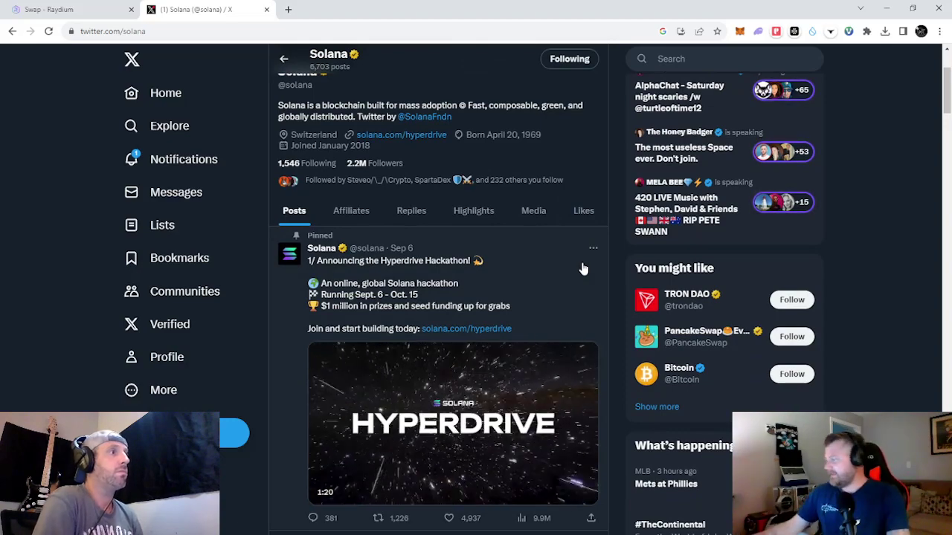
scroll(583, 268, "up", 2)
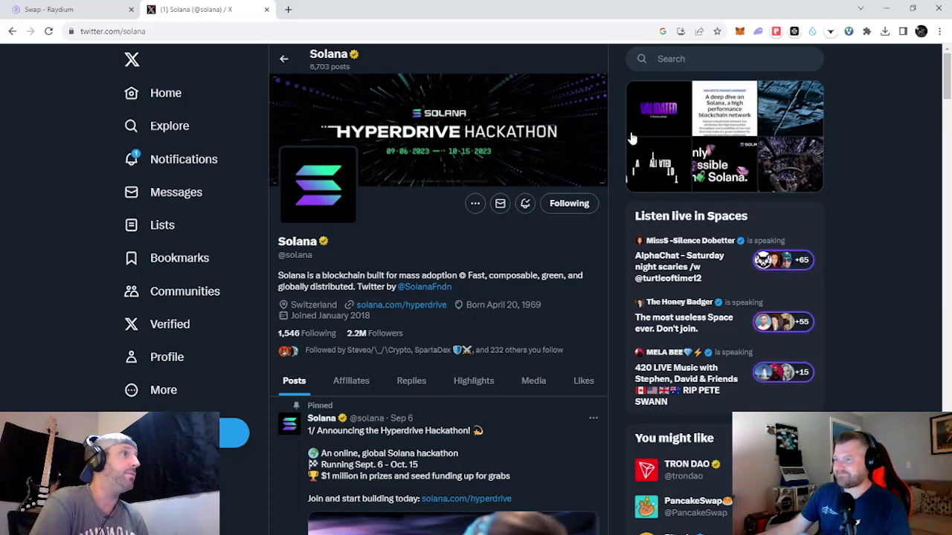
left_click(692, 59)
type("@")
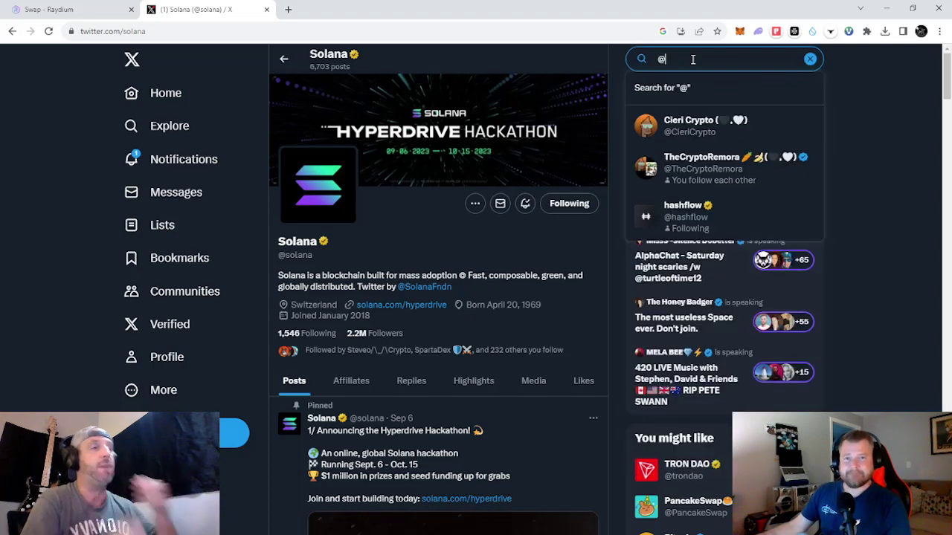
type("ray")
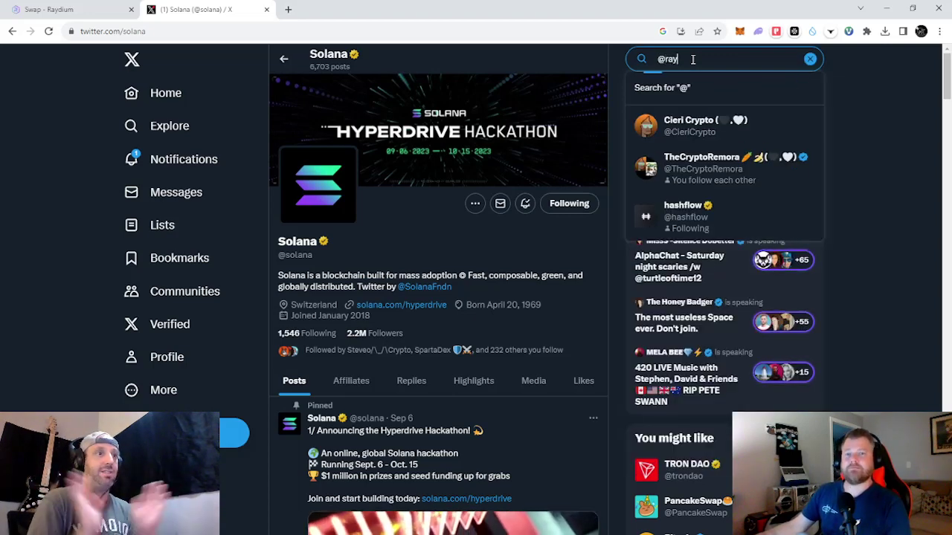
type("diu")
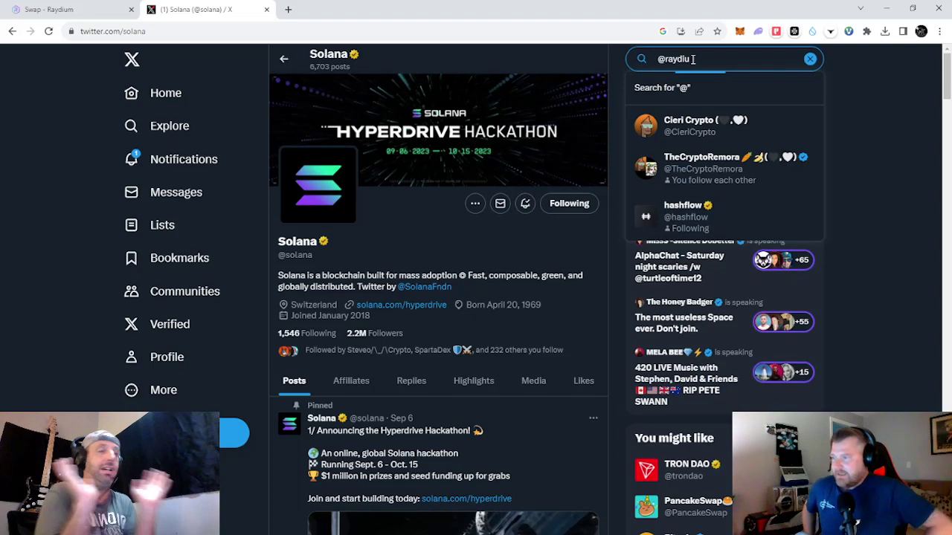
left_click(667, 140)
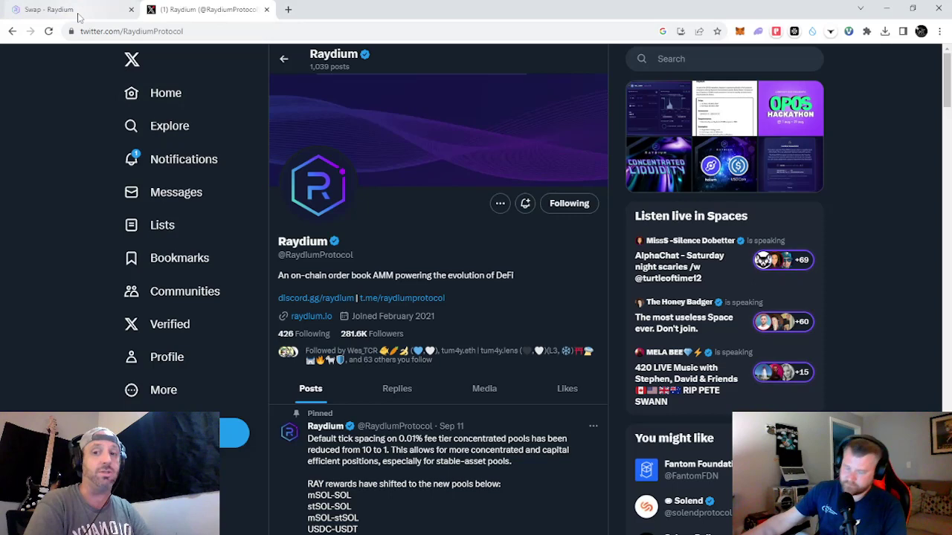
- Return to the Raydium Swap page and briefly bring up the Solana wallet before closing it
left_click(78, 13)
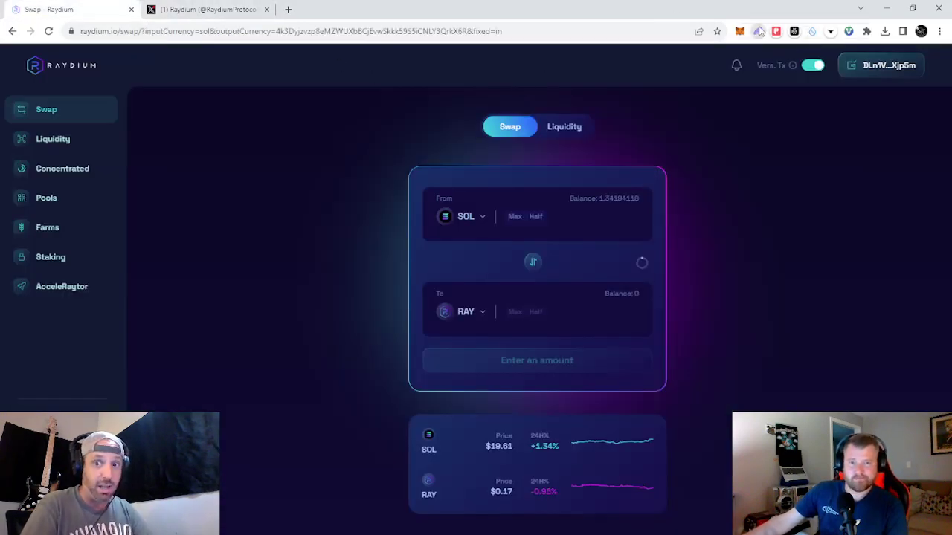
left_click(757, 30)
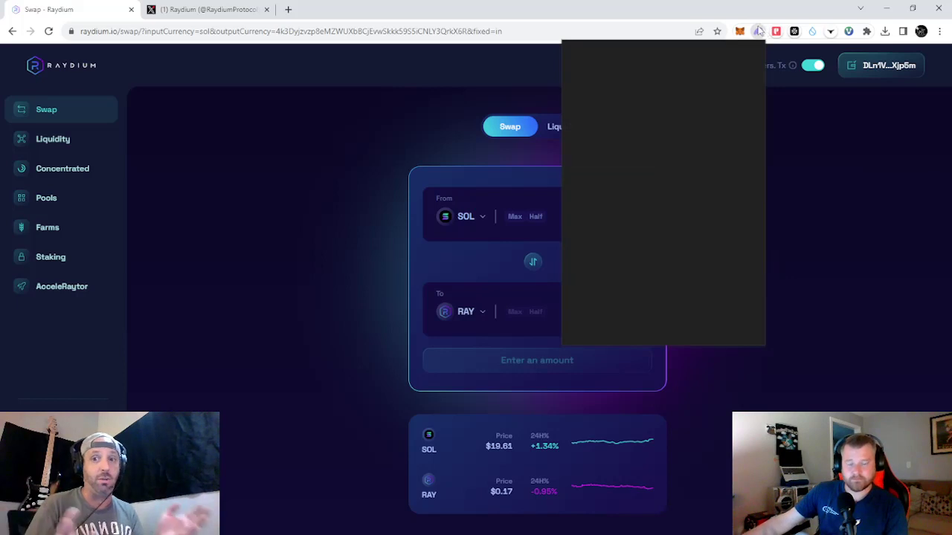
left_click(395, 185)
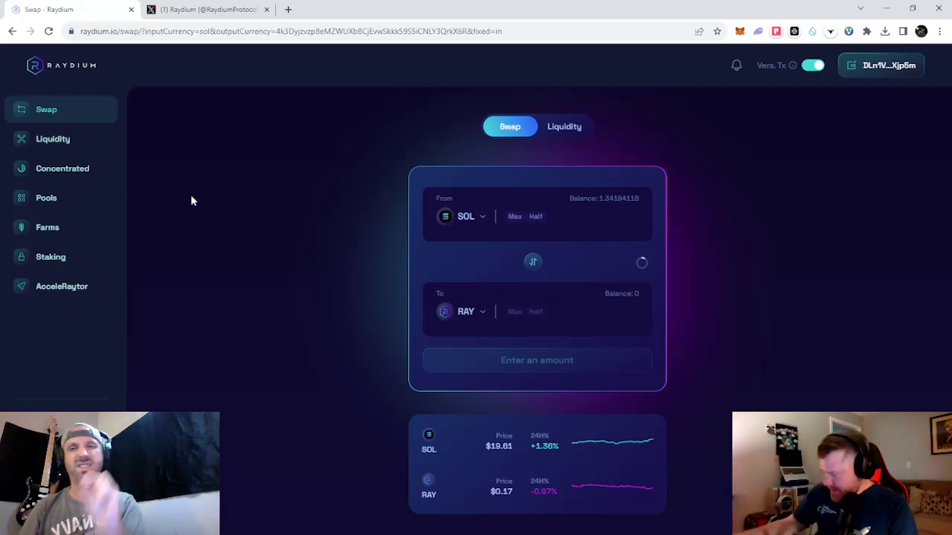
- Look through Raydium's Liquidity, Staking and Farms pages, expanding the RAY staking entry to see its details
left_click(50, 139)
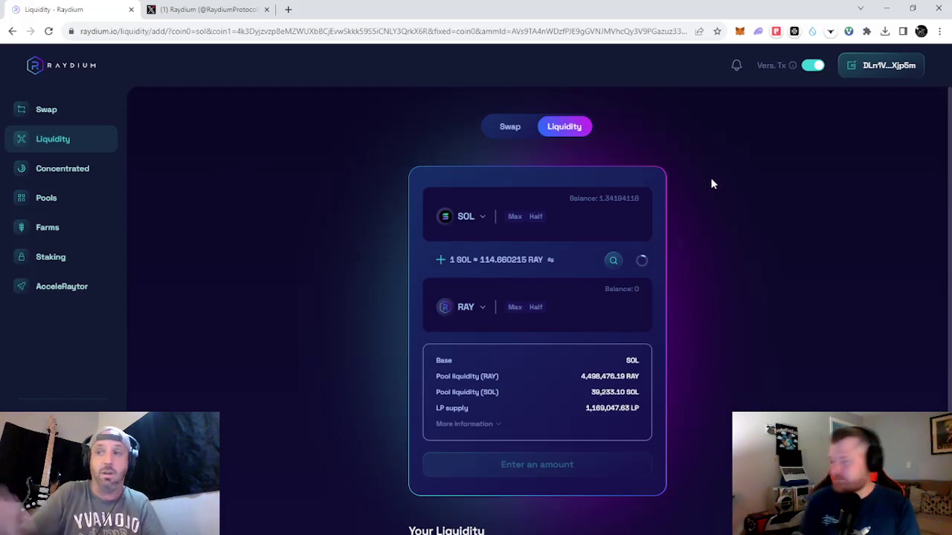
left_click(49, 261)
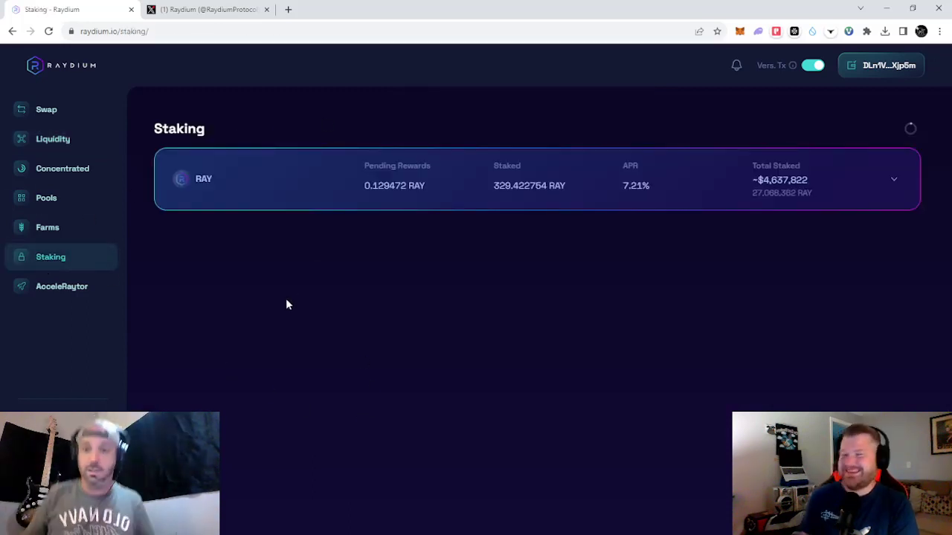
left_click(270, 205)
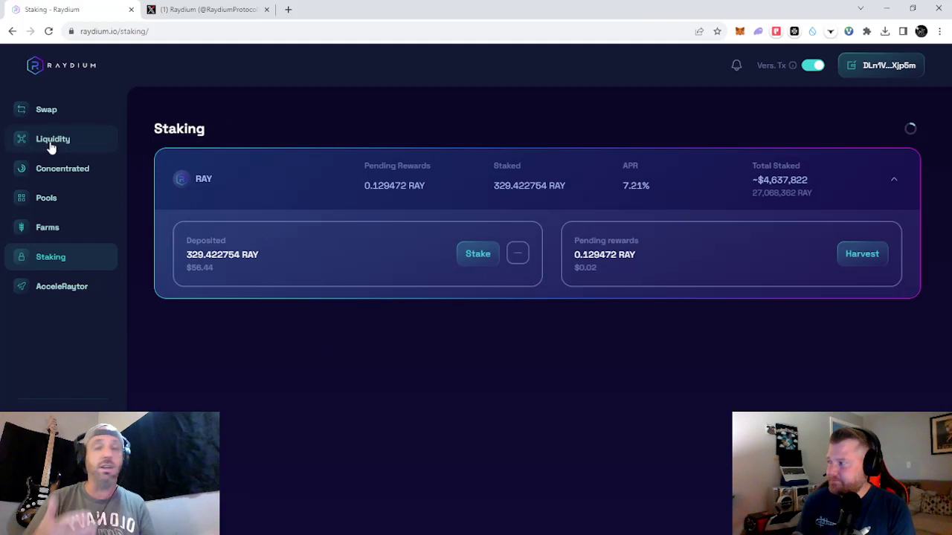
left_click(51, 230)
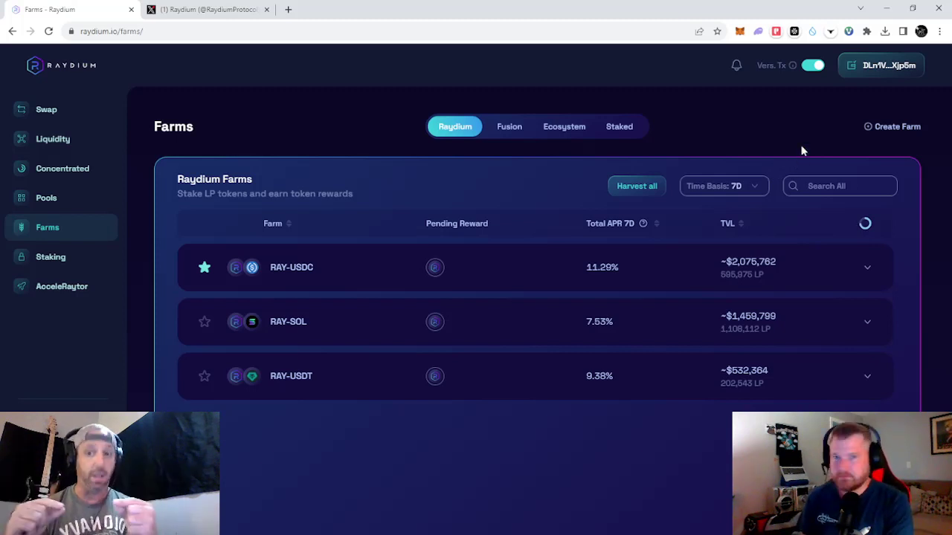
- View the Solana token details and the collectibles in the My Solana wallet, and return to the token list
left_click(758, 31)
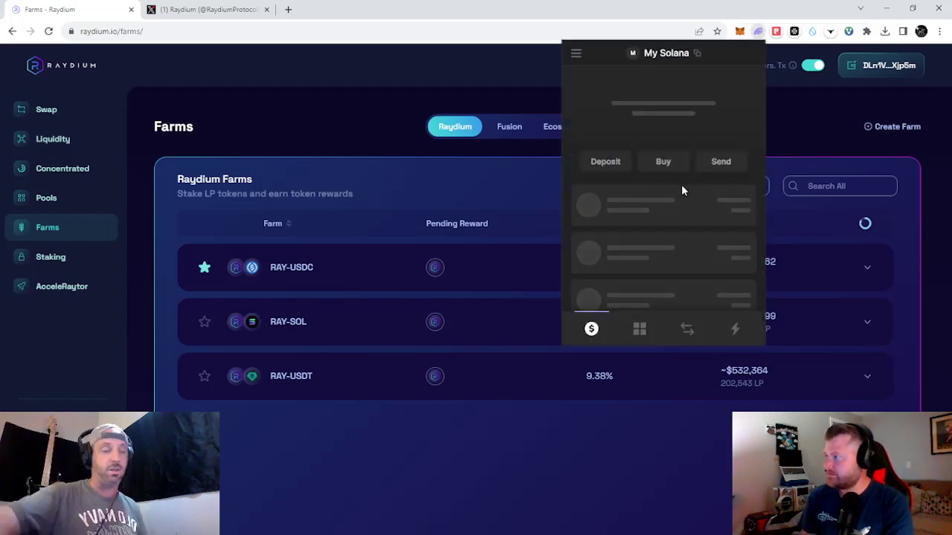
left_click(645, 208)
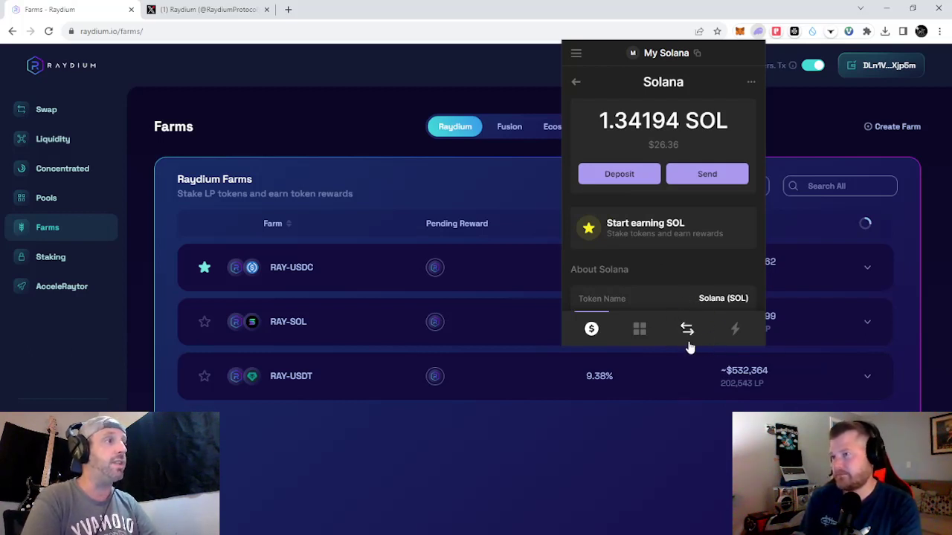
left_click(637, 332)
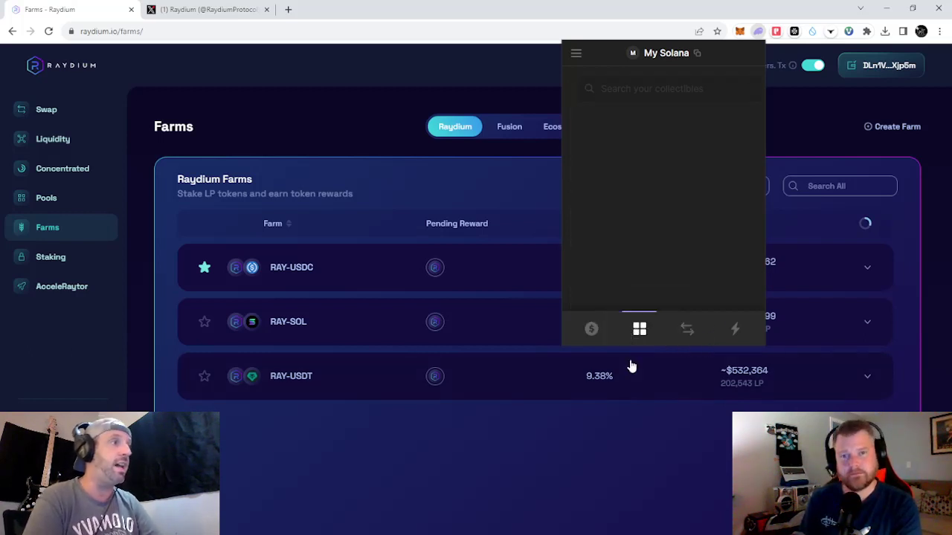
left_click(595, 343)
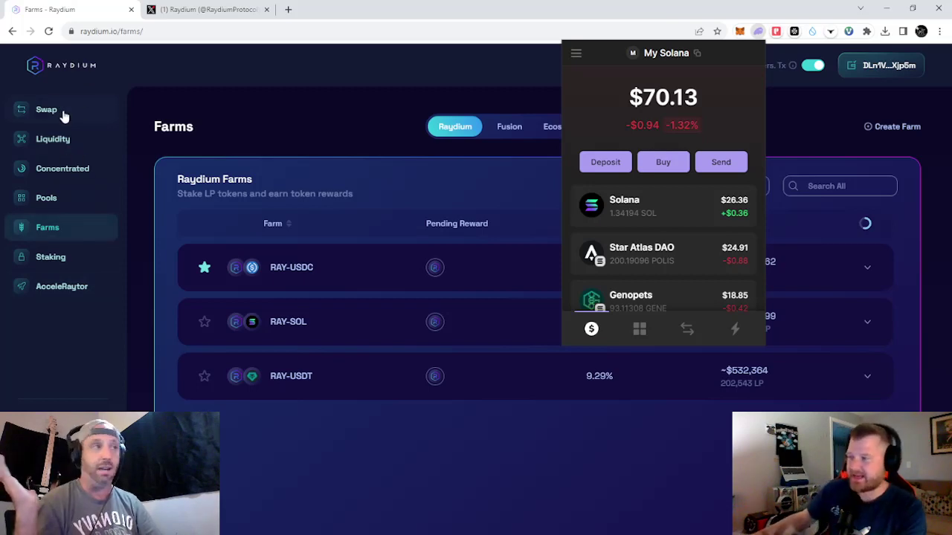
- Expand the RAY-USDC farm, and browse the Fusion and Ecosystem farm lists to compare their APRs
left_click(56, 230)
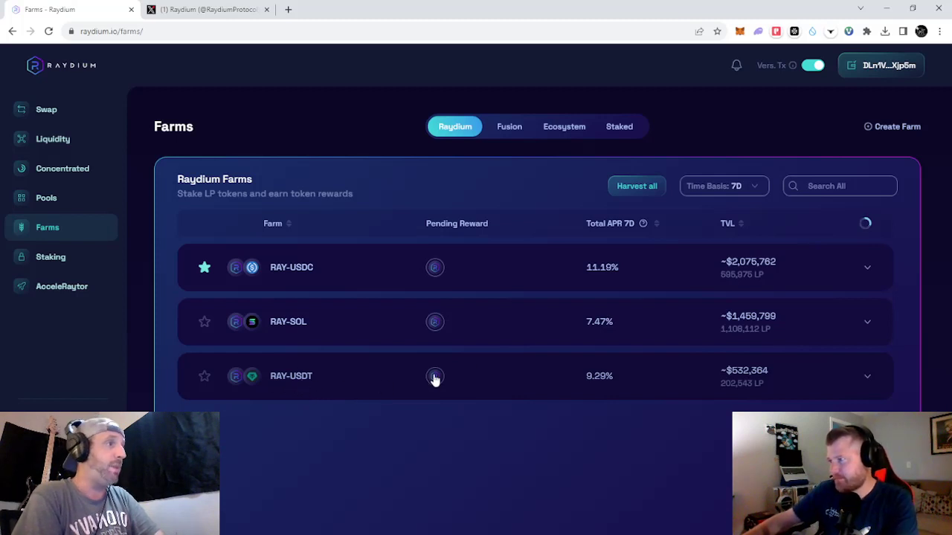
left_click(337, 270)
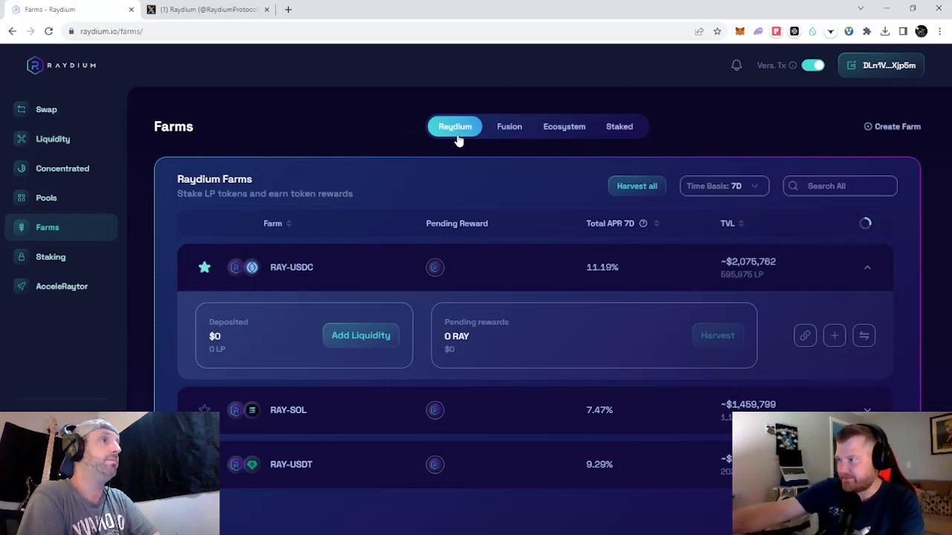
left_click(505, 130)
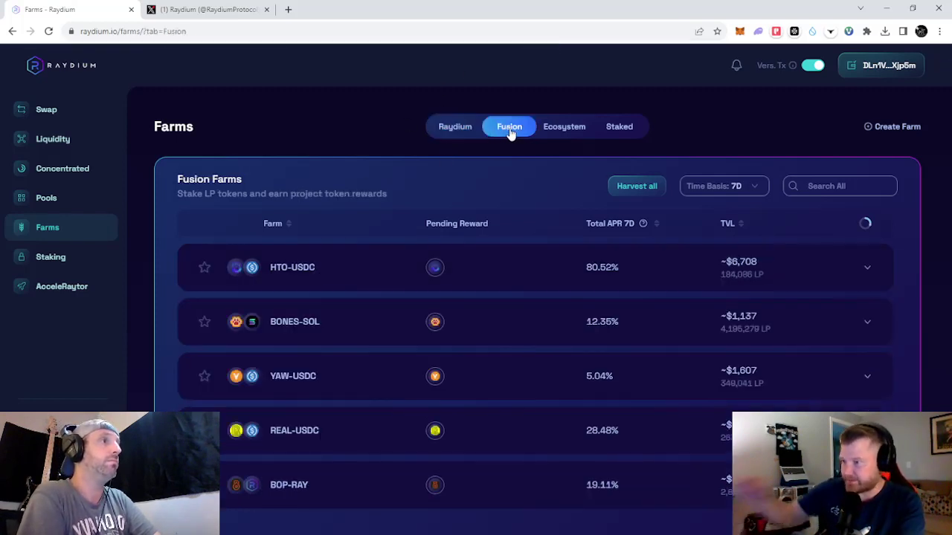
left_click(569, 131)
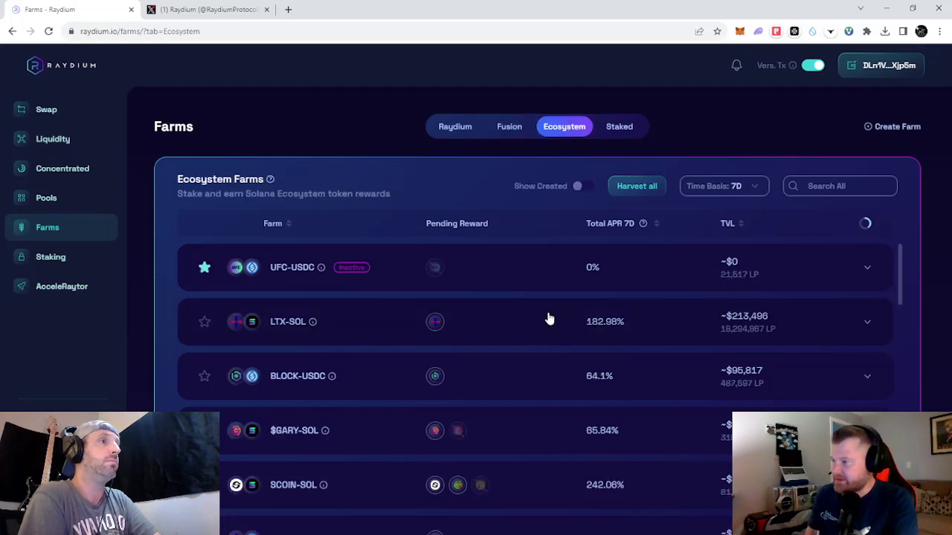
scroll(525, 327, "down", 6)
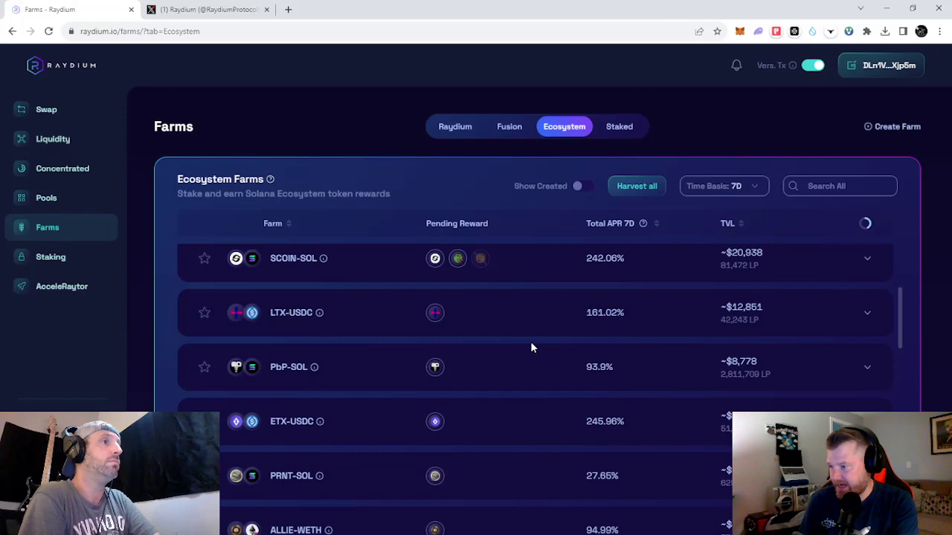
scroll(531, 349, "down", 8)
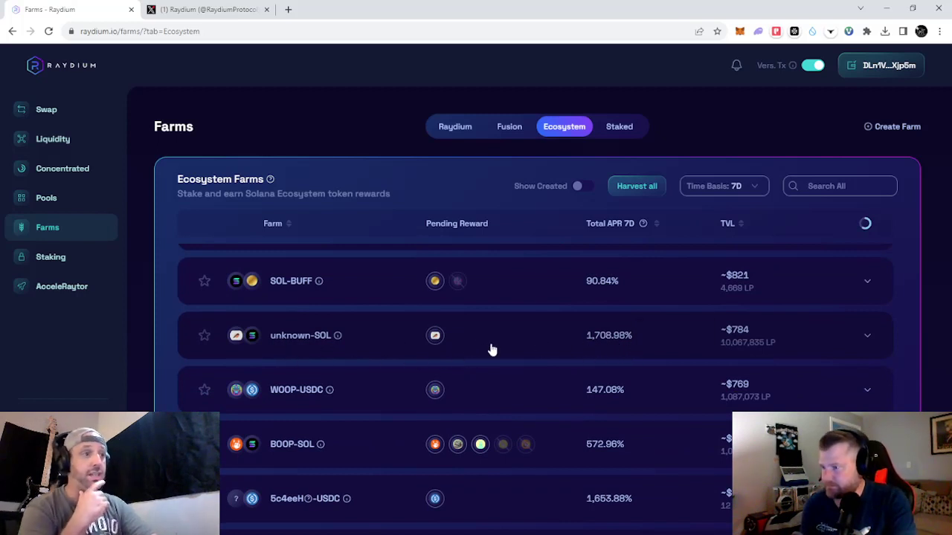
- Browse through the Ecosystem Farms list to compare the token pairs' APR and TVL
scroll(491, 349, "down", 4)
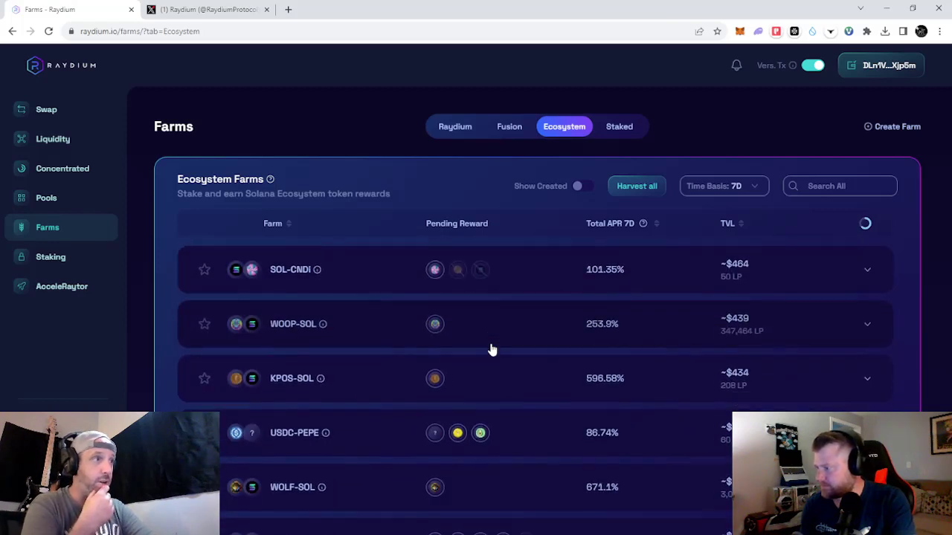
scroll(490, 349, "down", 5)
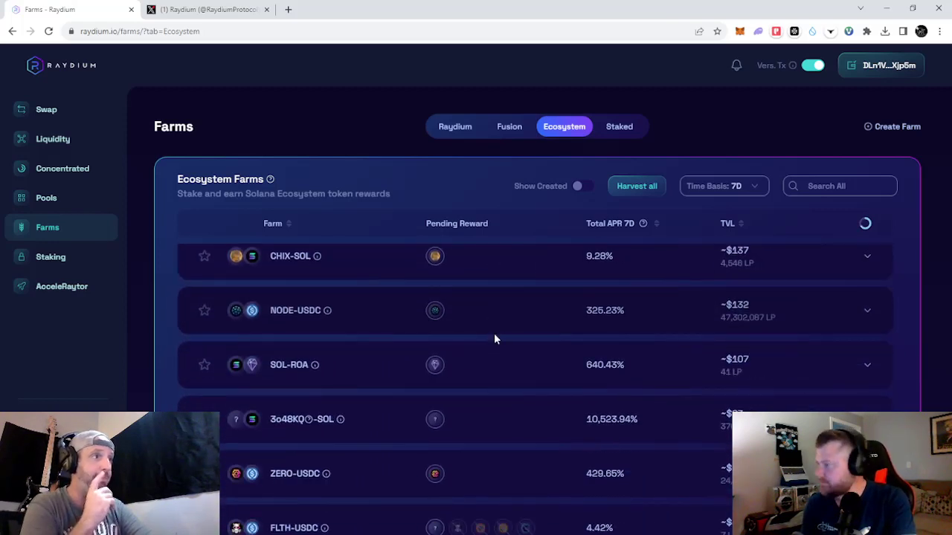
scroll(494, 336, "down", 2)
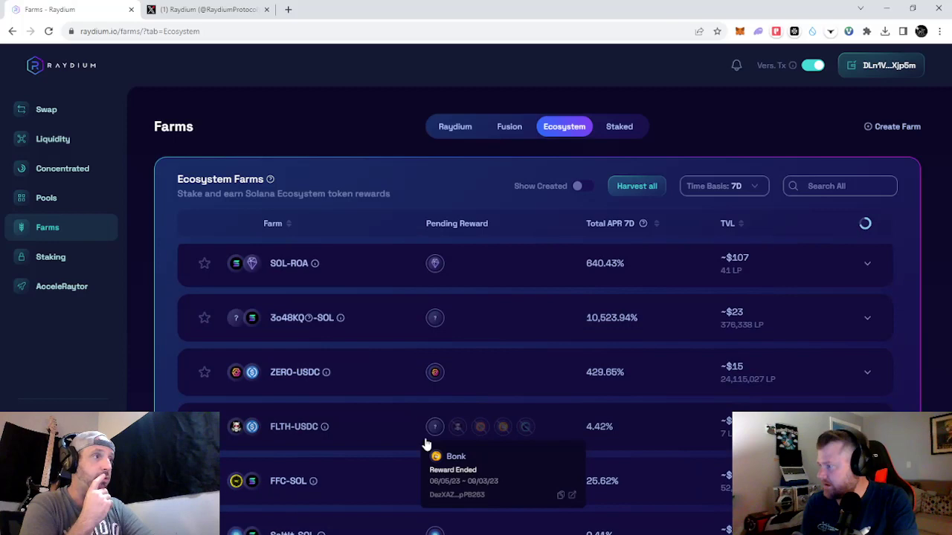
scroll(337, 441, "up", 8)
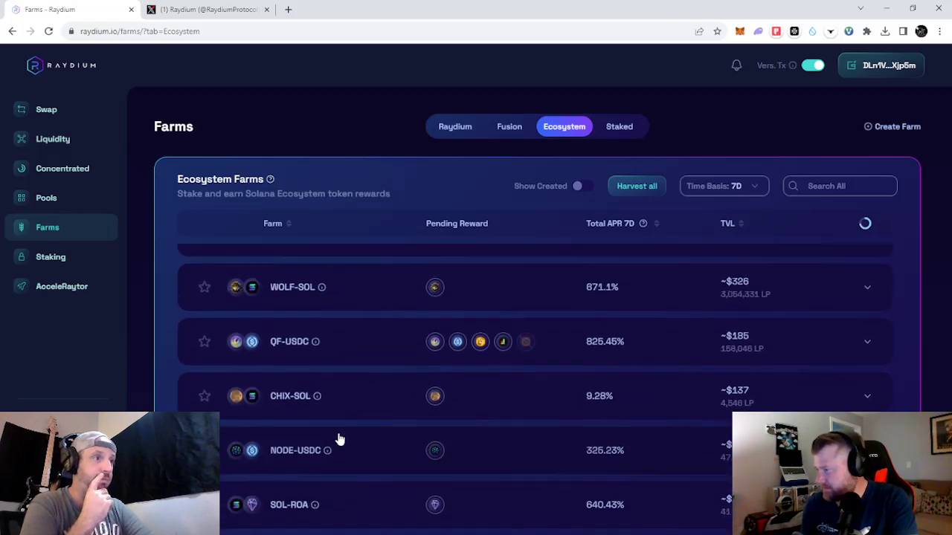
scroll(339, 440, "up", 7)
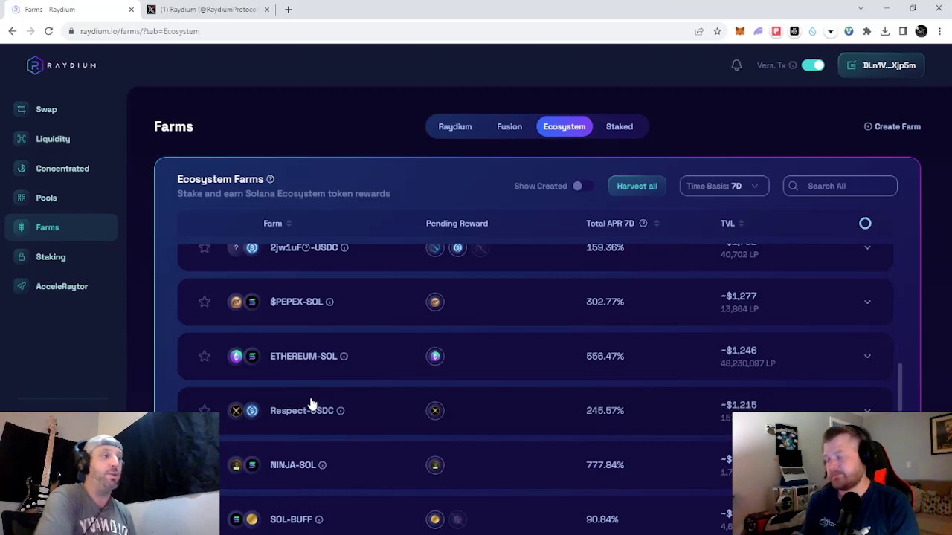
scroll(296, 442, "down", 2)
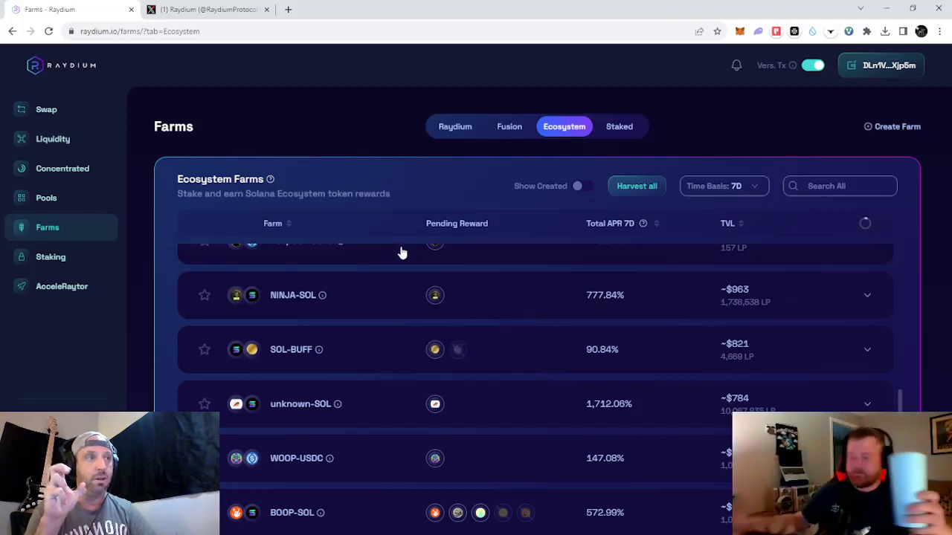
- Switch to the Raydium farms, expand the RAY-USDC farm, and bring up its Add Liquidity form
left_click(452, 132)
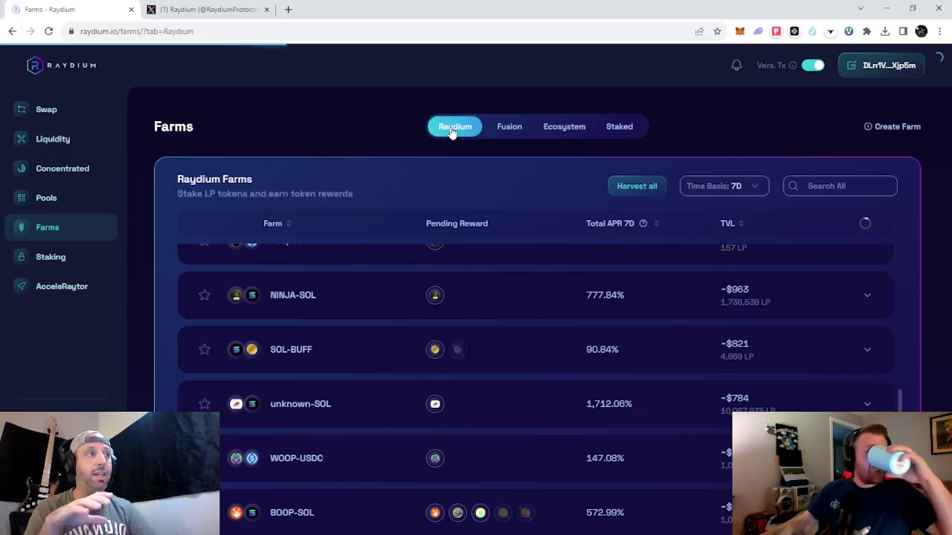
left_click(339, 269)
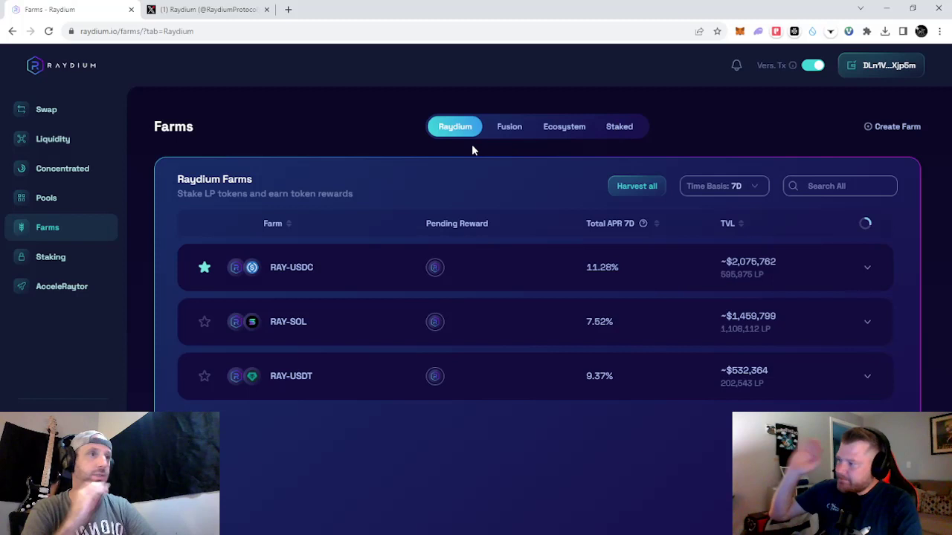
left_click(367, 282)
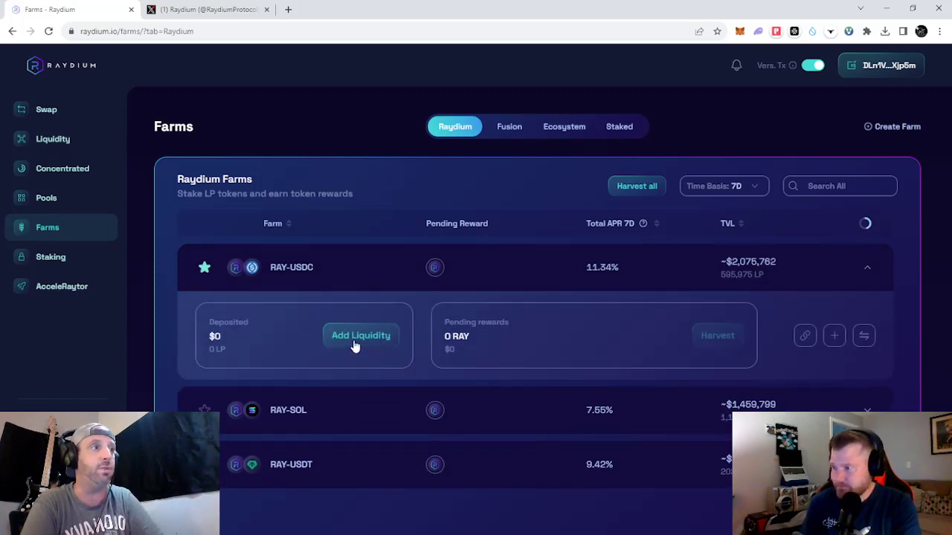
left_click(336, 275)
left_click(336, 275)
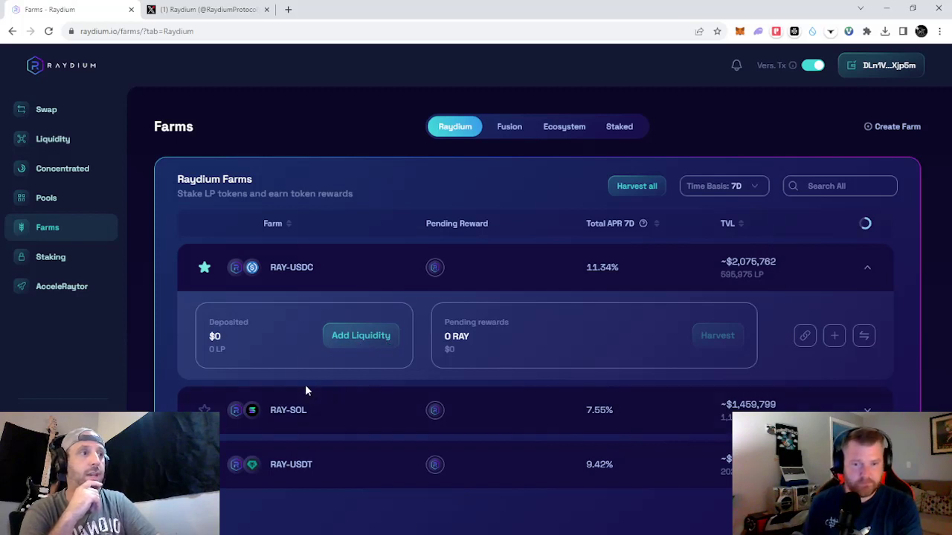
left_click(356, 340)
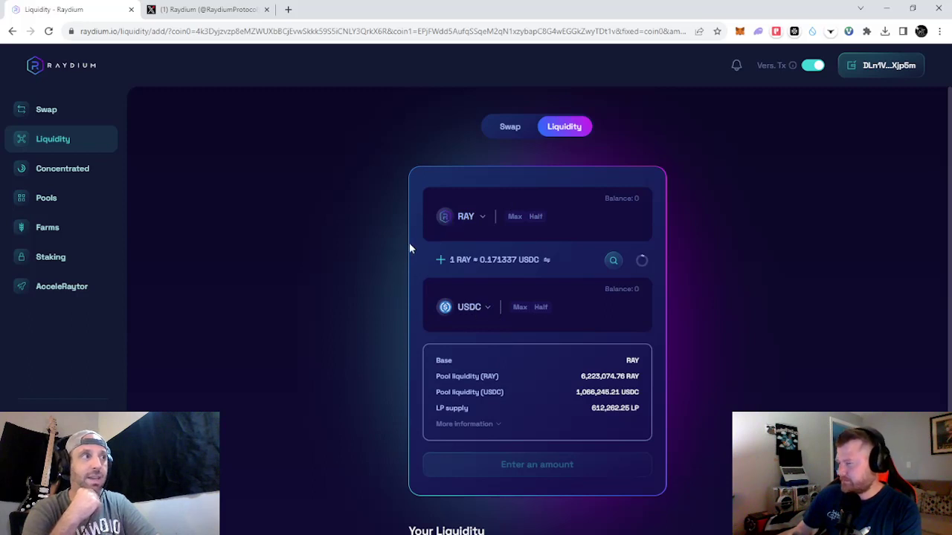
- Bring up the swapper in the My Solana wallet, reverse it to pay USDC for SOL, and set the amount to 10 USDC
left_click(758, 34)
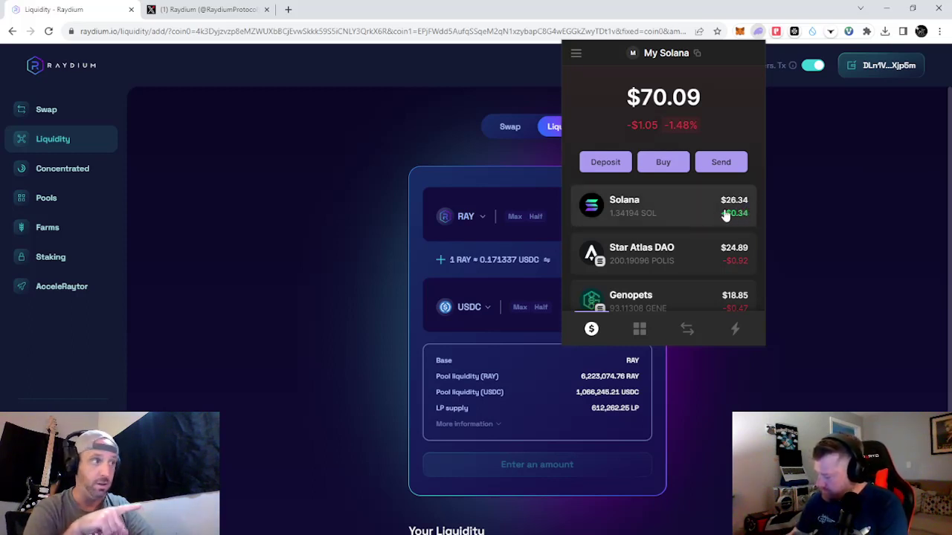
left_click(689, 328)
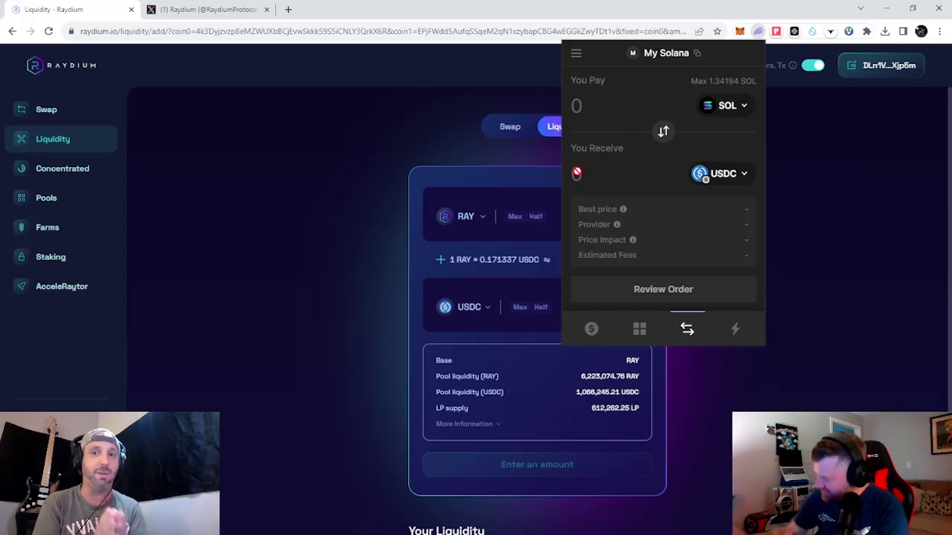
left_click(663, 132)
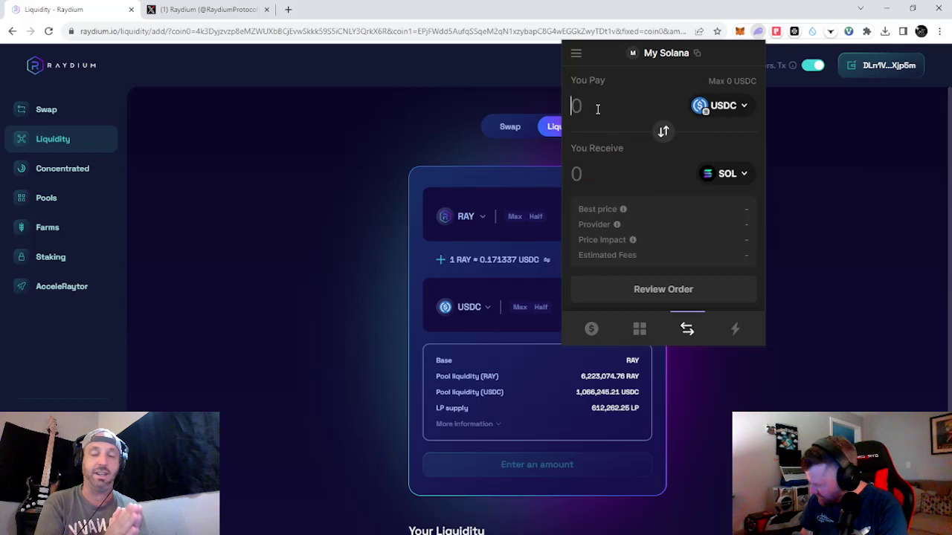
left_click(597, 108)
type("10")
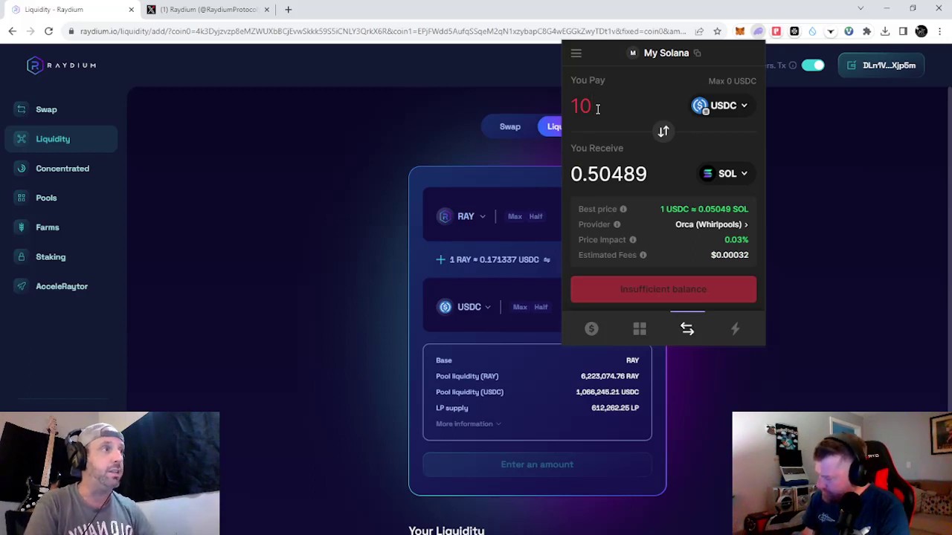
- Reverse the wallet's swap direction between USDC and SOL repeatedly
left_click(665, 132)
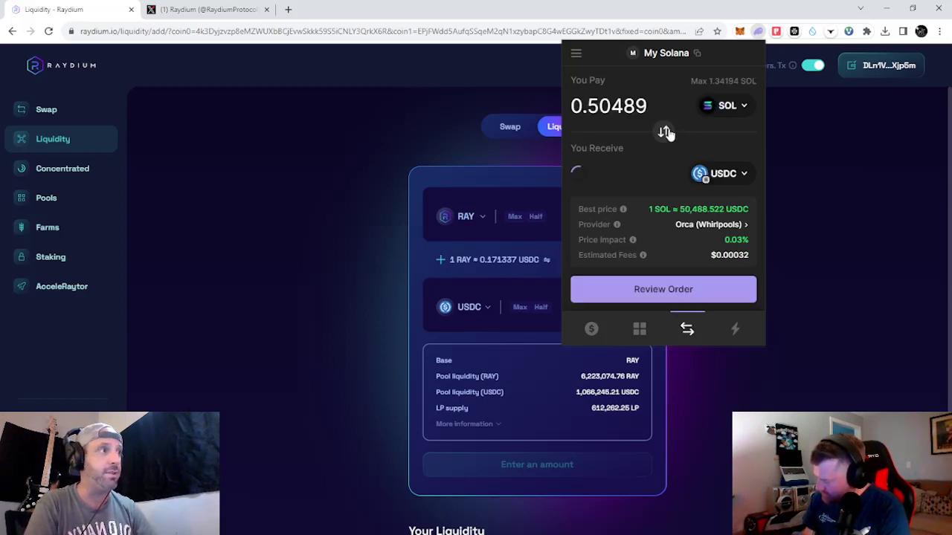
left_click(665, 132)
left_click(664, 131)
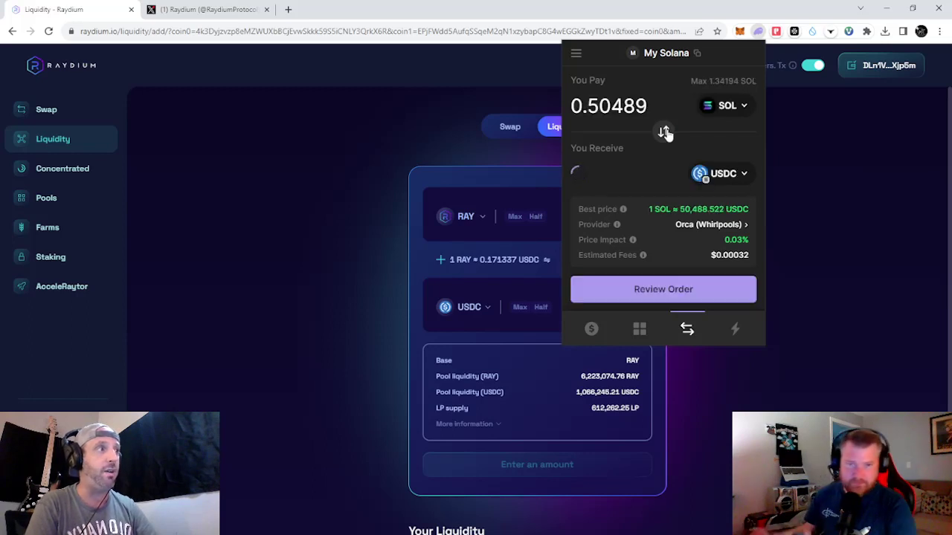
left_click(664, 131)
left_click(664, 132)
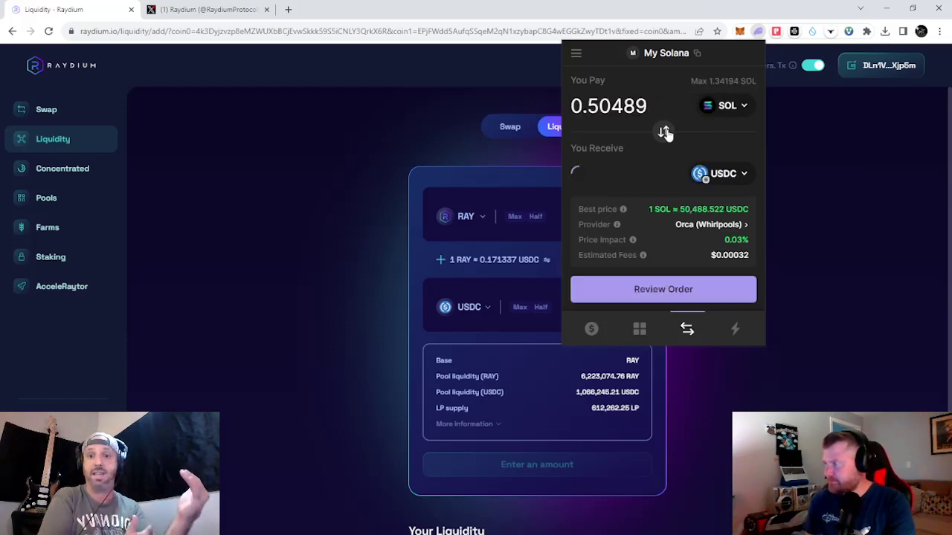
left_click(665, 131)
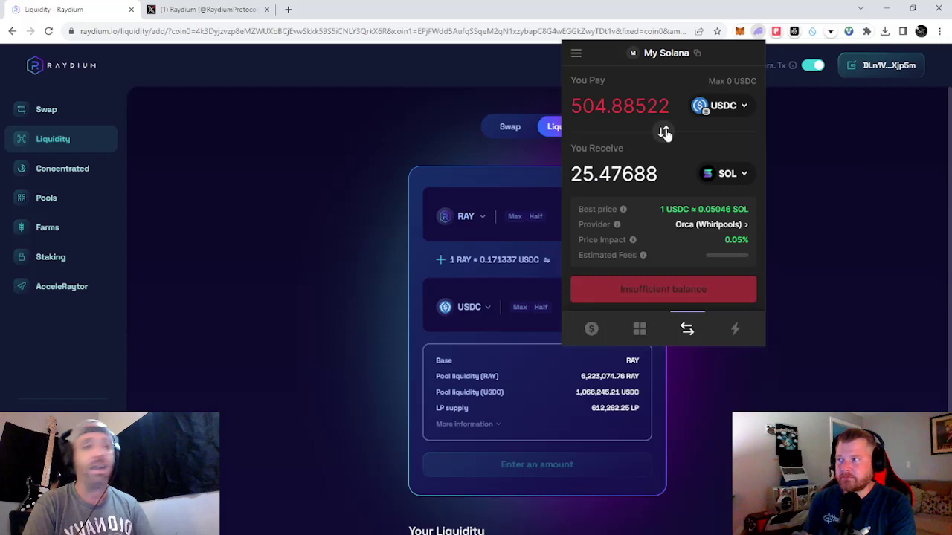
- Set the pay amount to 10 USDC for a SOL estimate, and reverse the swap to pay SOL for USDC
double_click(669, 105)
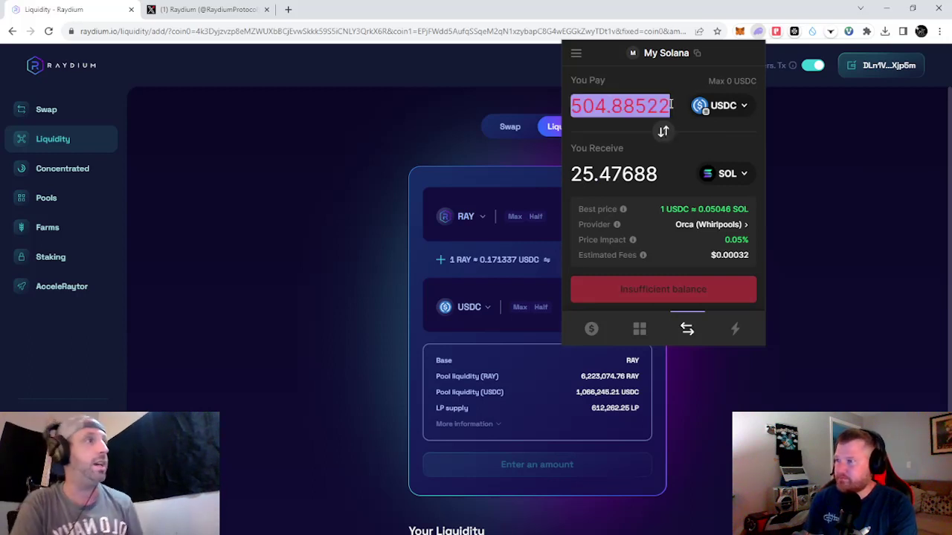
type("10")
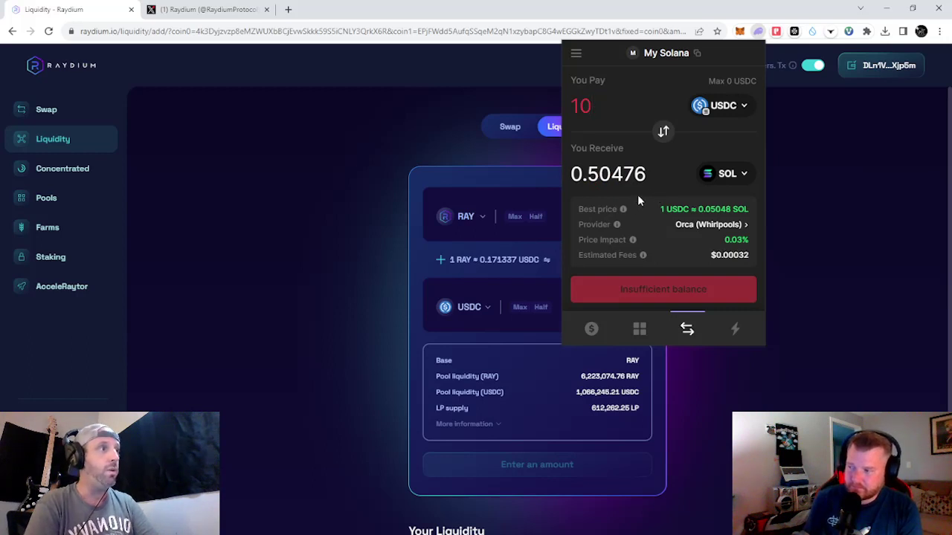
left_click(663, 131)
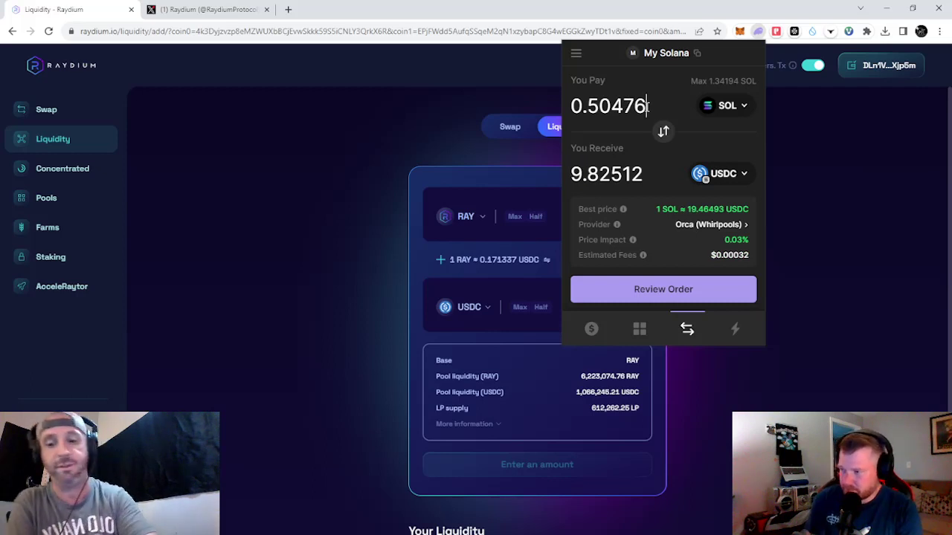
- Set the amount of SOL to pay in the wallet swap to 0.52
double_click(646, 106)
type("0.51")
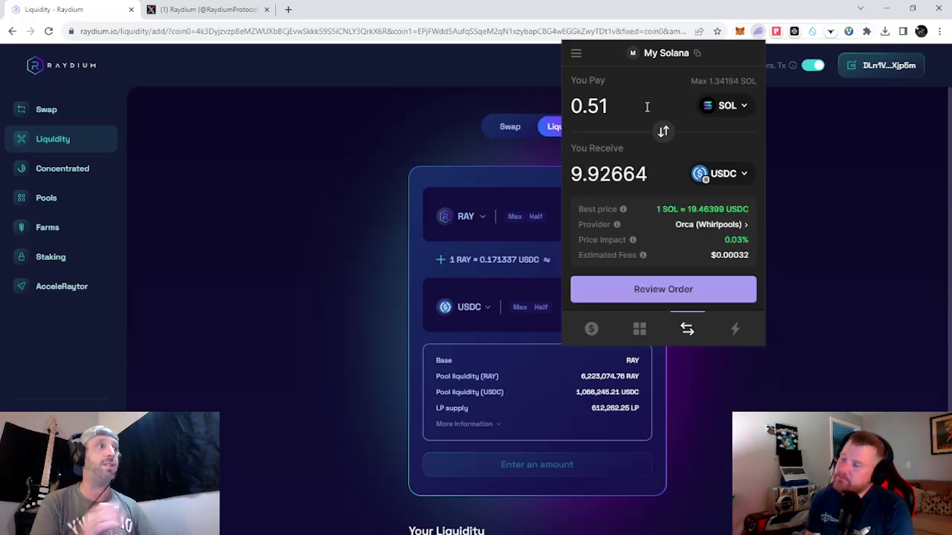
key("BackSpace")
type("2")
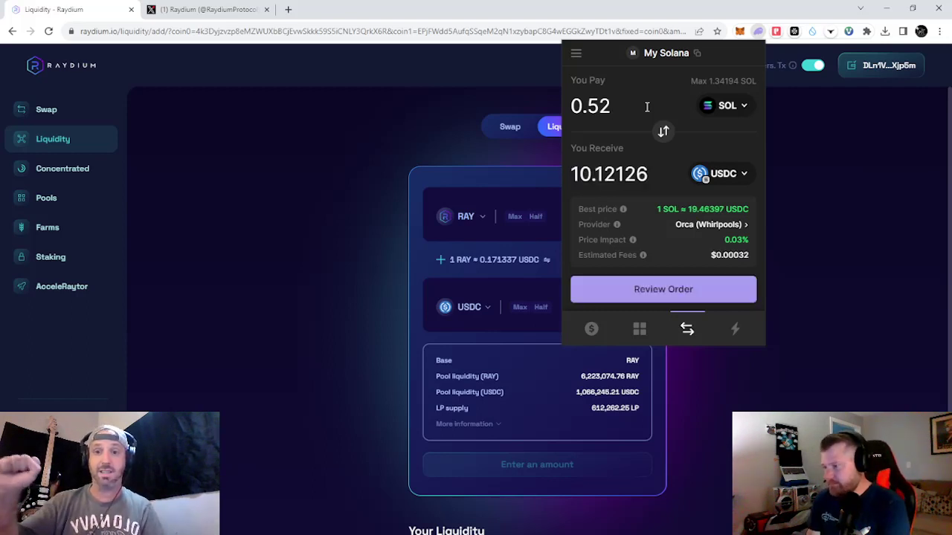
- Review the order and swap 0.52 SOL for USDC, closing the finished transaction
left_click(672, 292)
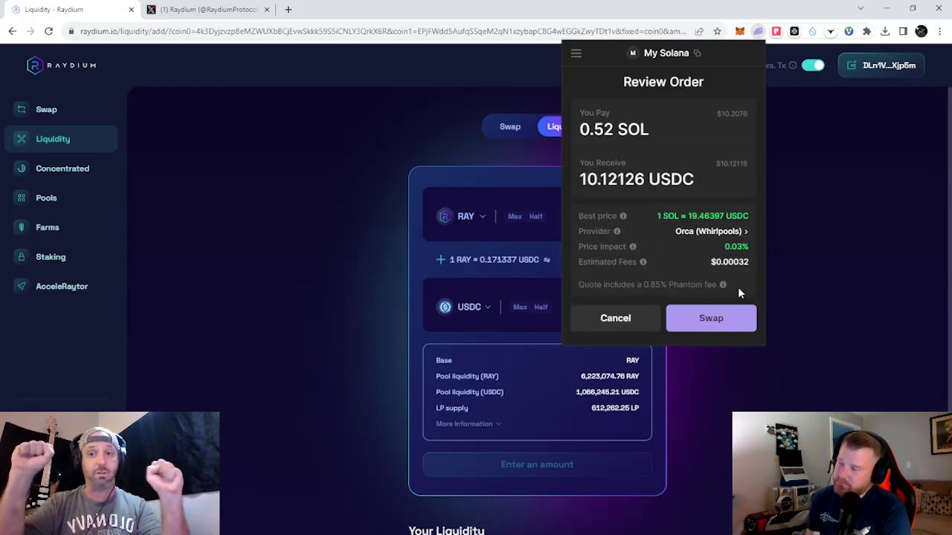
left_click(718, 319)
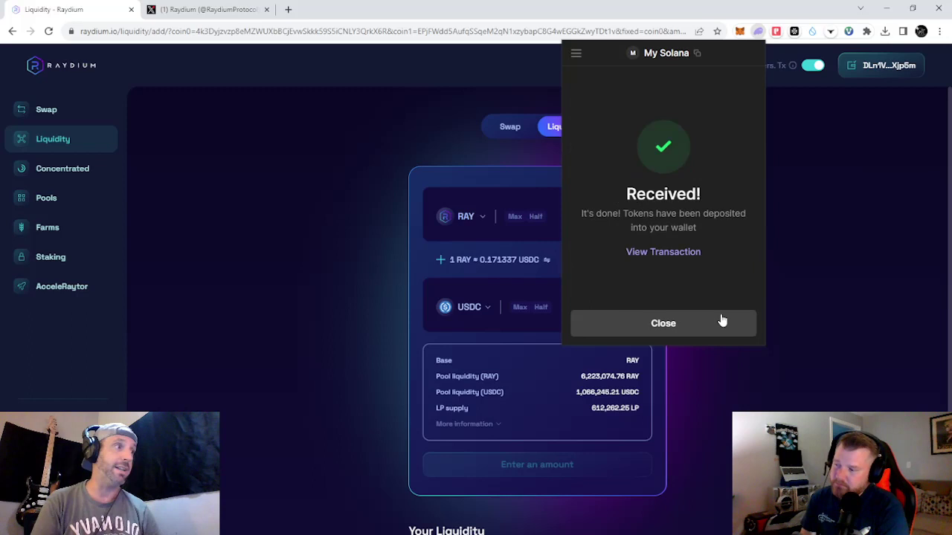
left_click(673, 324)
- Return to the wallet's swapper and look through the tokens available to receive, closing the list without choosing one
left_click(682, 329)
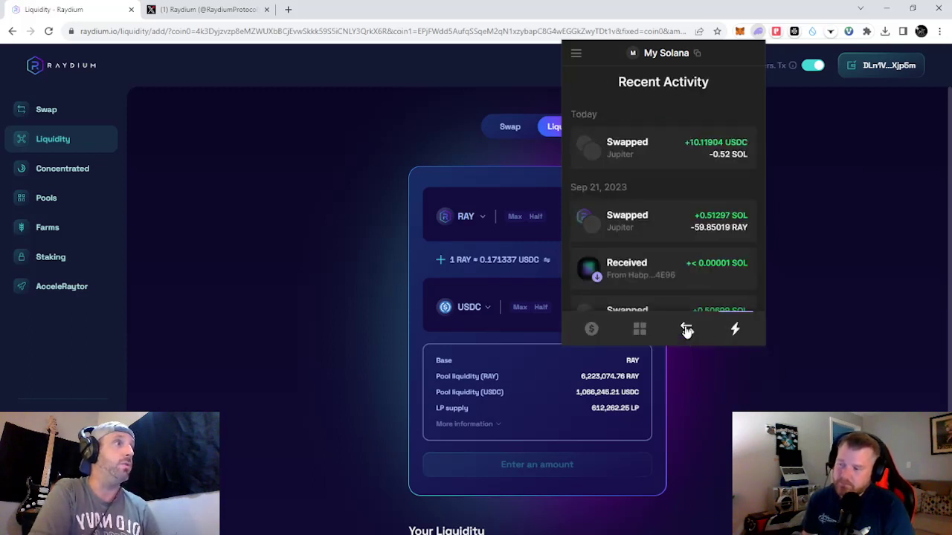
left_click(686, 329)
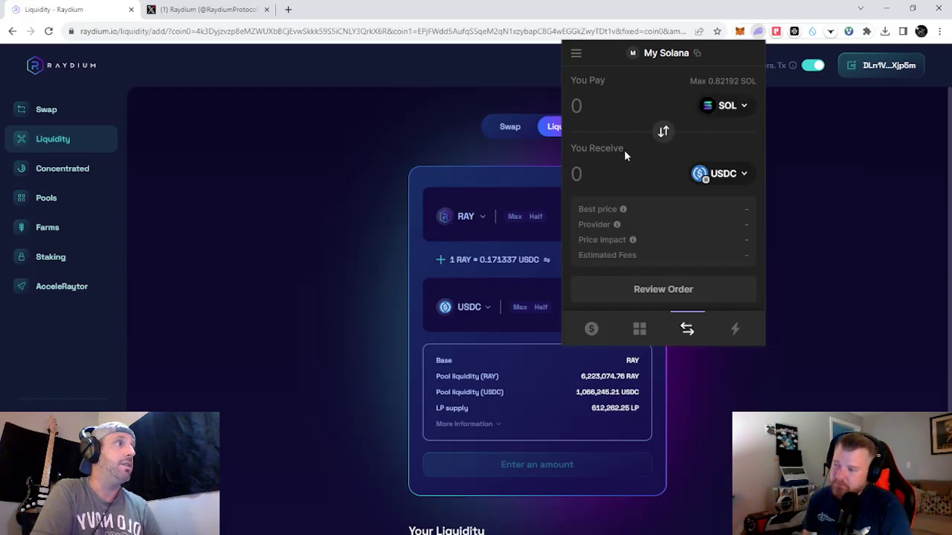
left_click(747, 178)
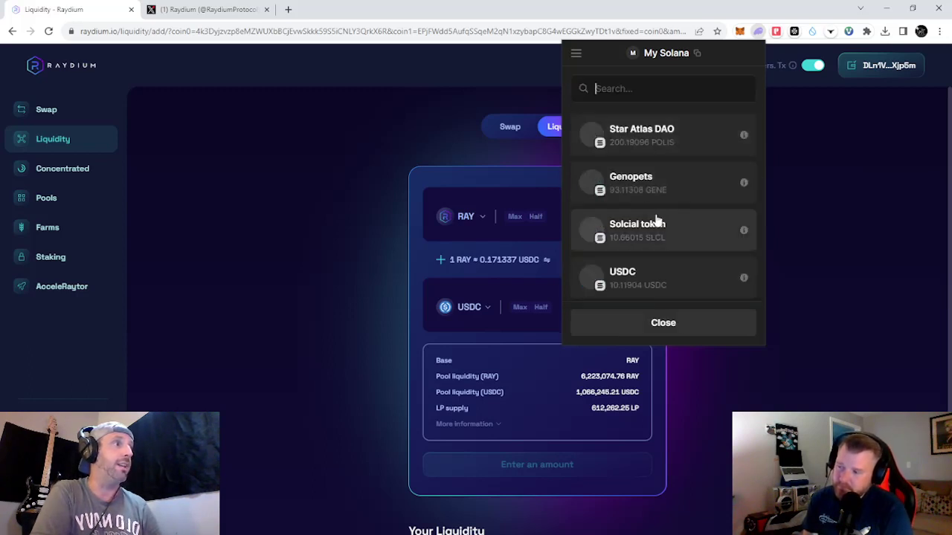
scroll(654, 218, "down", 3)
scroll(655, 223, "up", 2)
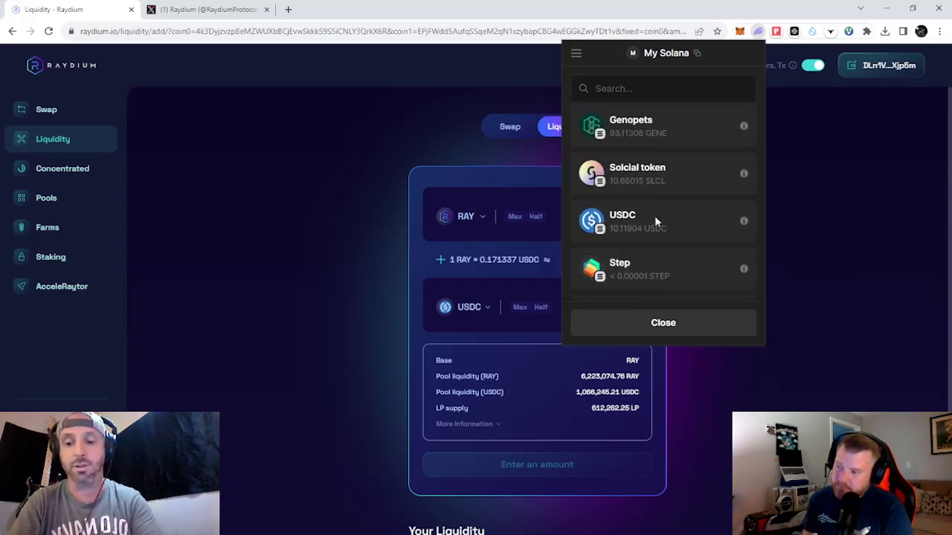
scroll(654, 216, "down", 4)
scroll(654, 218, "down", 5)
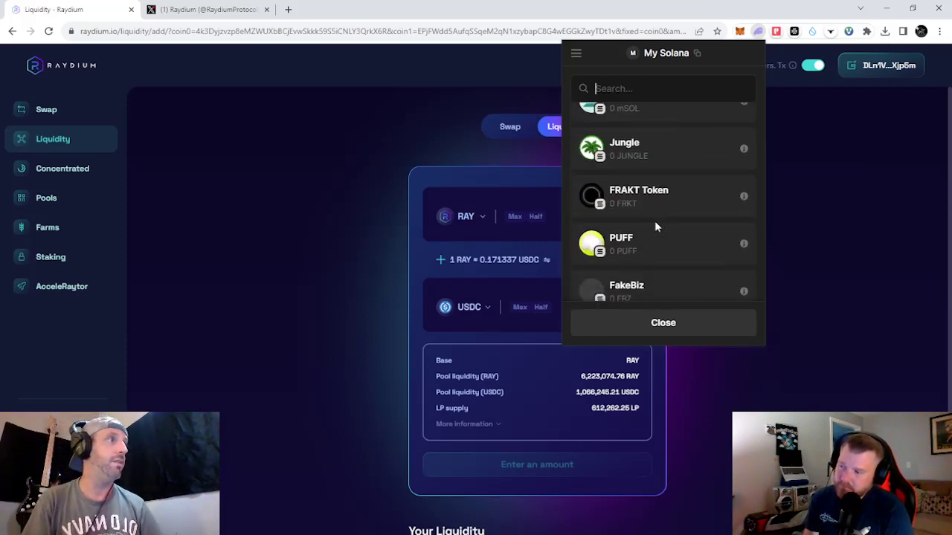
left_click(667, 324)
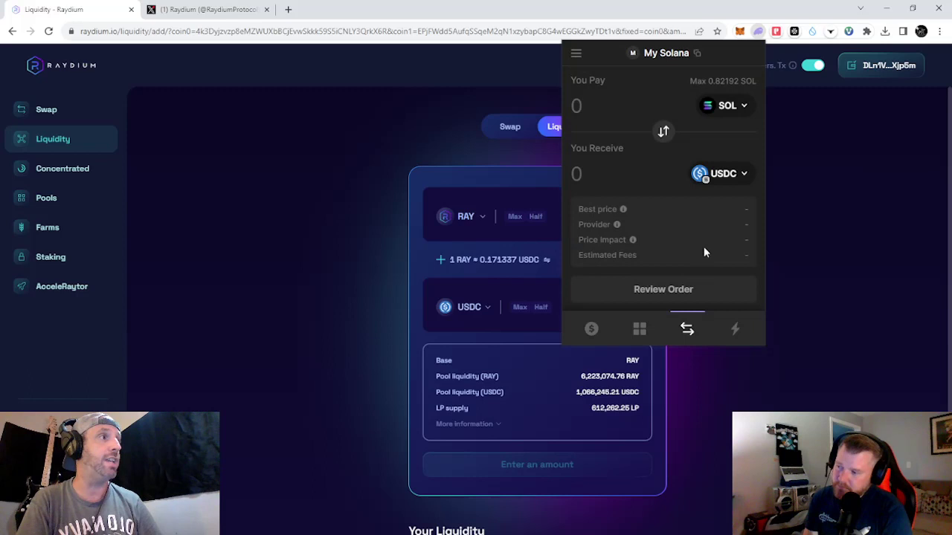
- Reverse the wallet swap to pay USDC and set the amount to 10 USDC
left_click(662, 134)
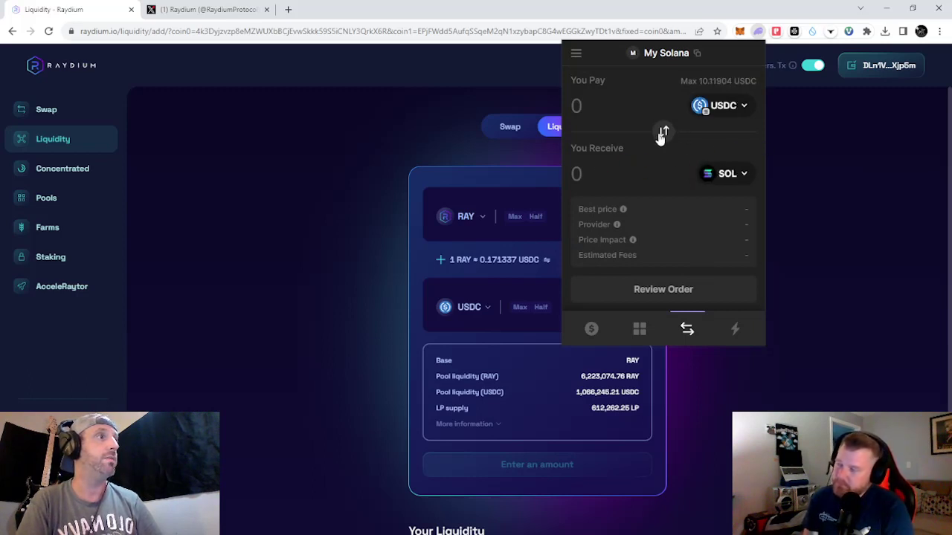
left_click(597, 104)
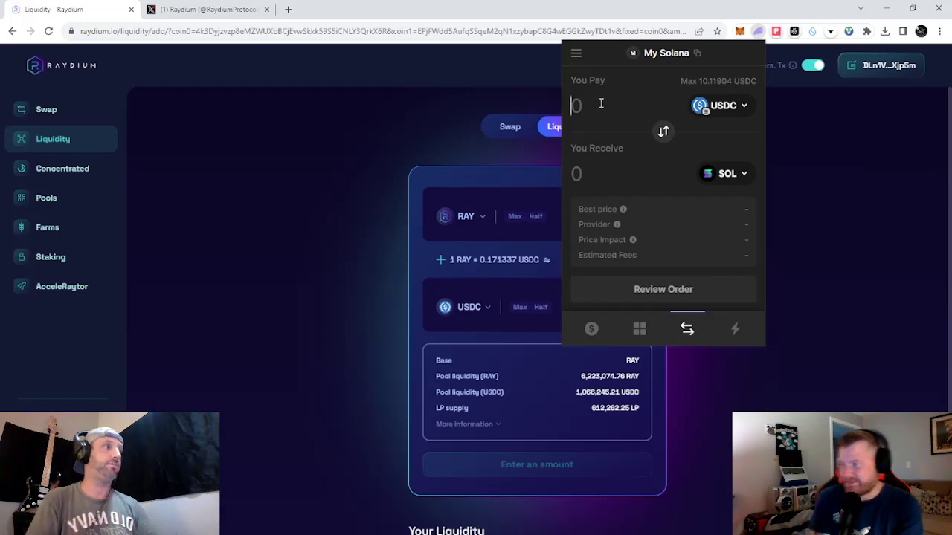
type("10")
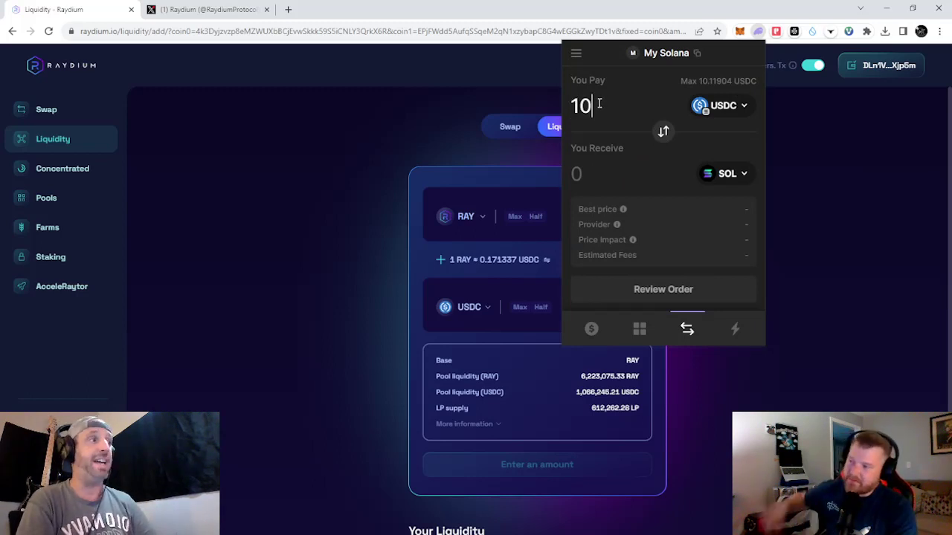
- Look through the tokens available to receive without choosing one, and check the wallet's balances before returning to the swapper
left_click(738, 177)
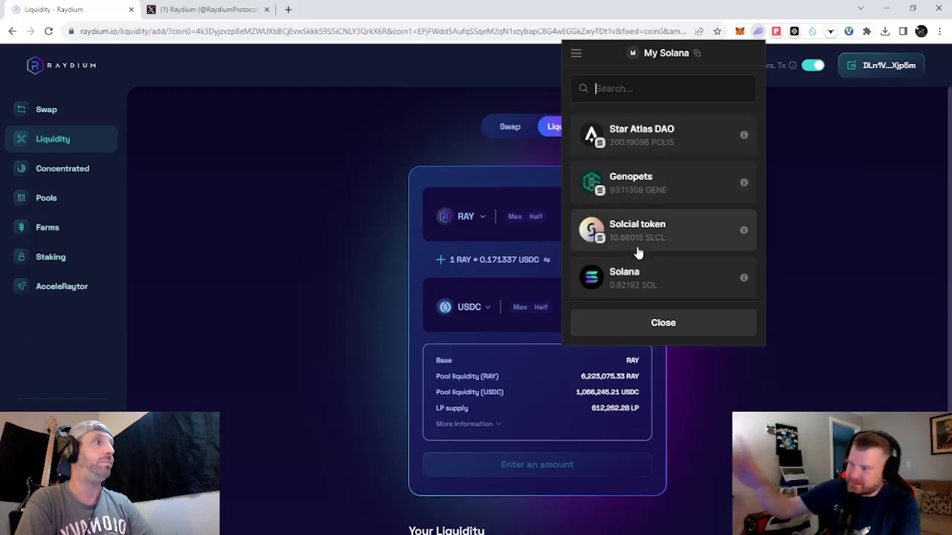
scroll(643, 231, "down", 2)
scroll(643, 232, "down", 10)
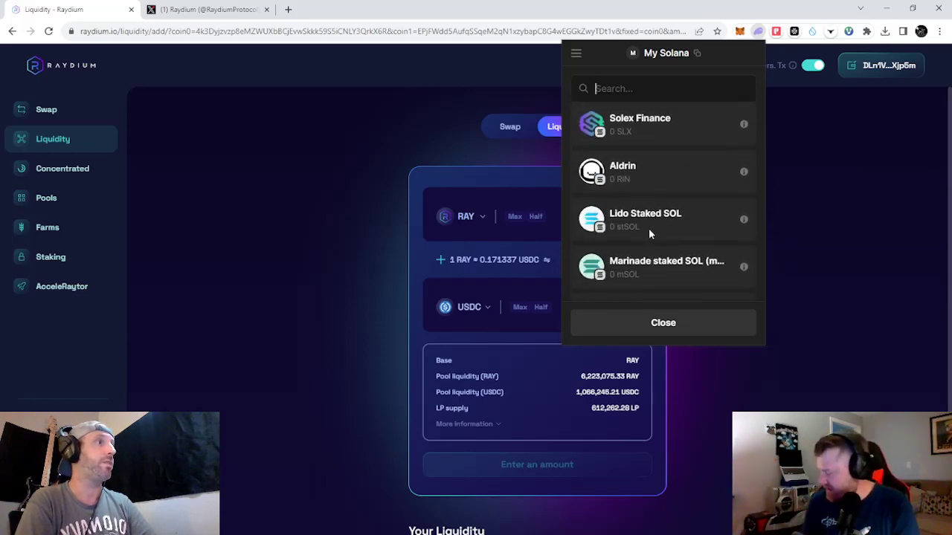
left_click(661, 324)
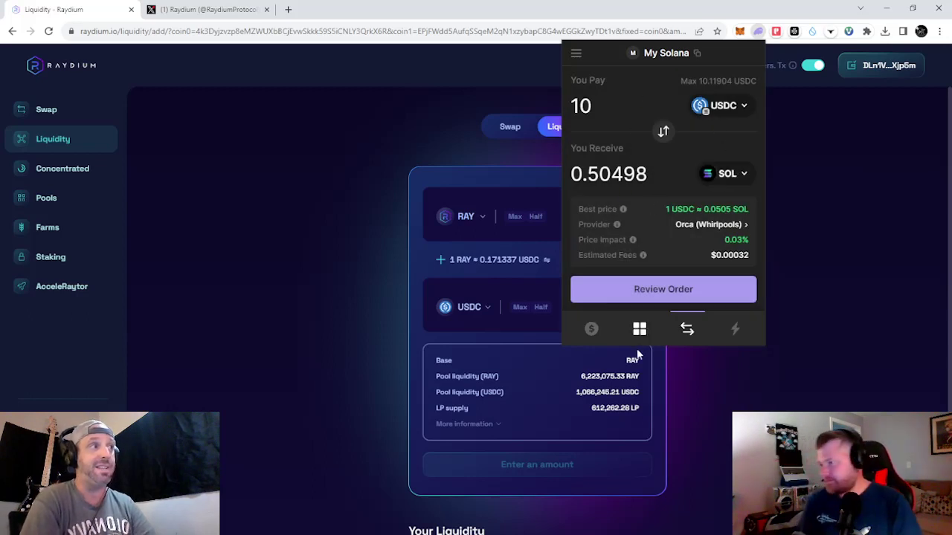
left_click(596, 334)
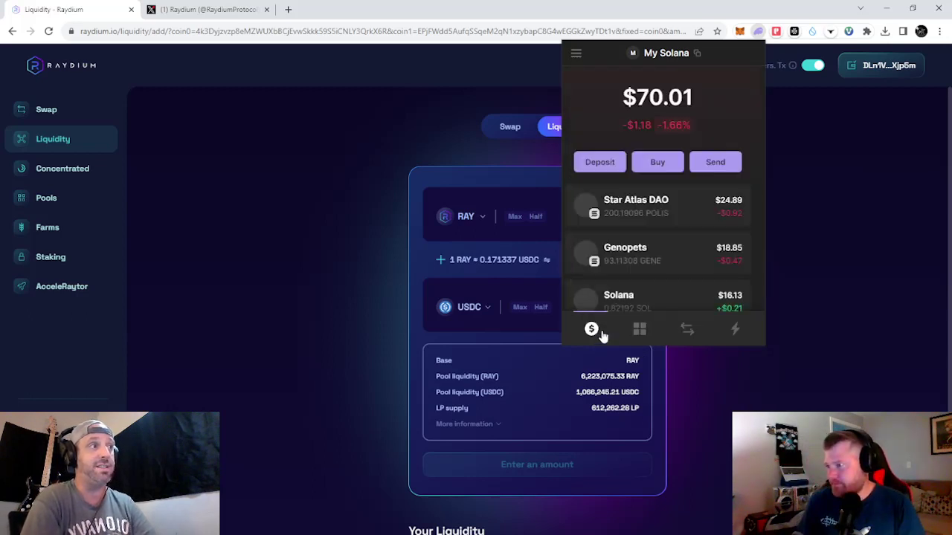
left_click(686, 329)
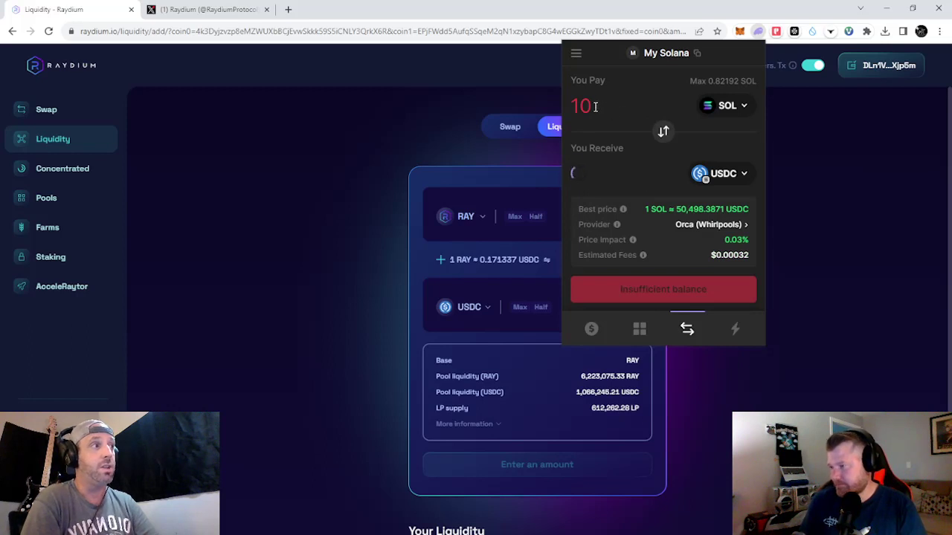
- Reverse the wallet swap so USDC is paid for SOL, with 10 as the amount
left_click(661, 131)
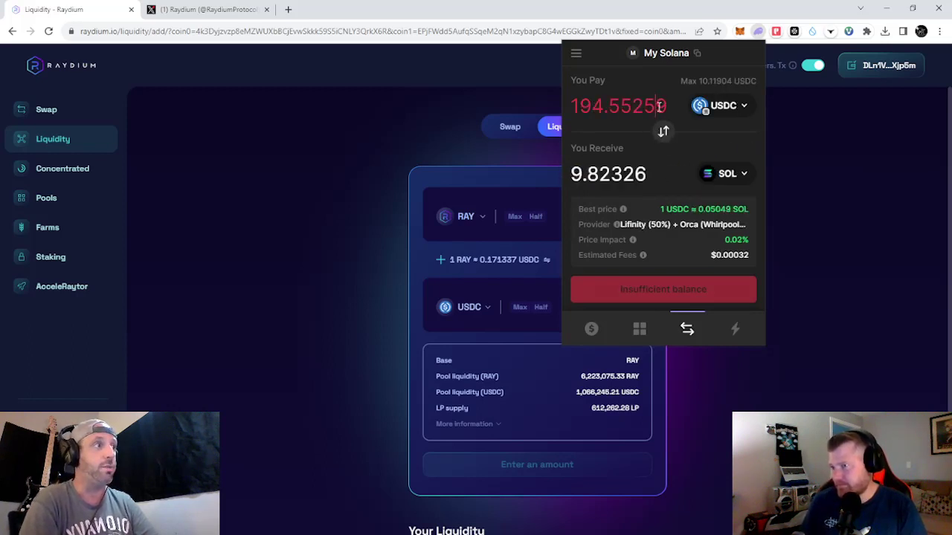
double_click(659, 106)
type("10")
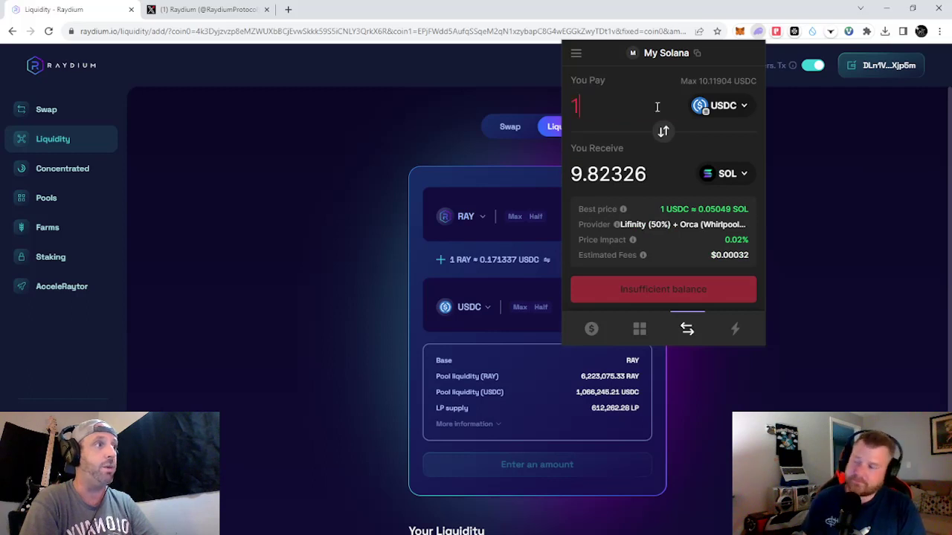
- Choose Solana as the token to pay in the wallet swap and set the amount to 0.51 SOL
left_click(737, 106)
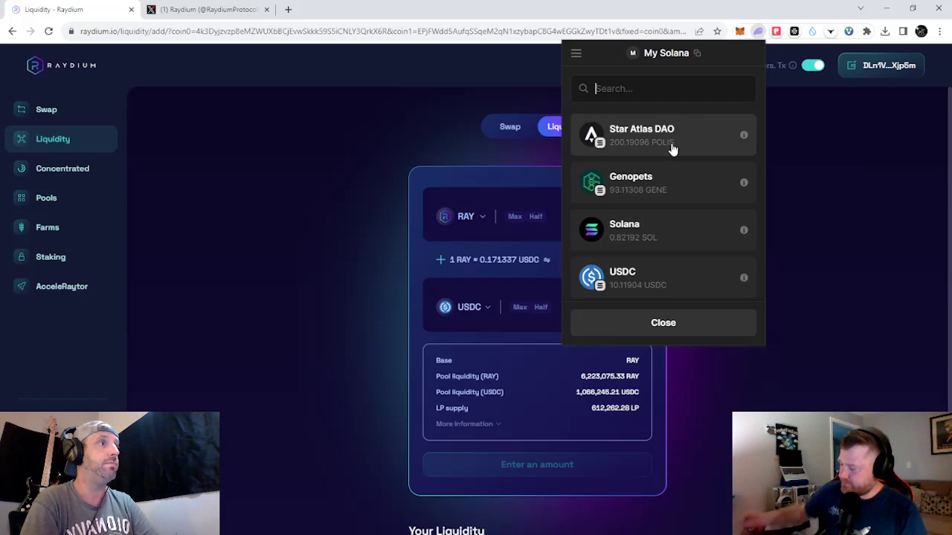
left_click(659, 223)
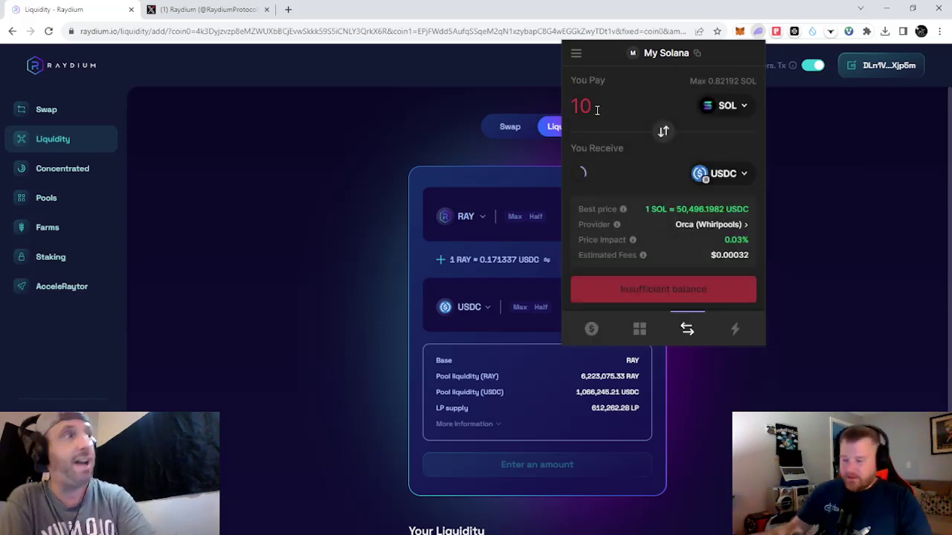
left_click(597, 109)
type("0")
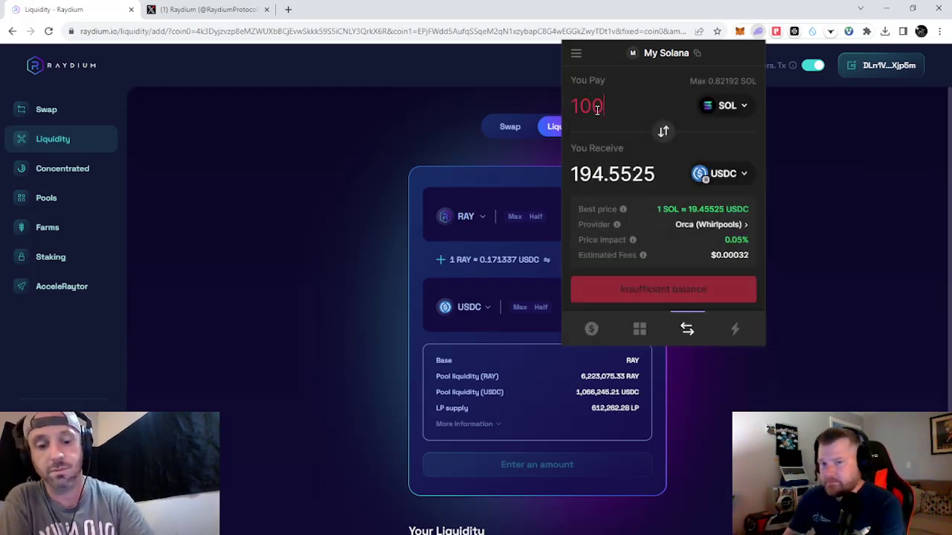
type(".5")
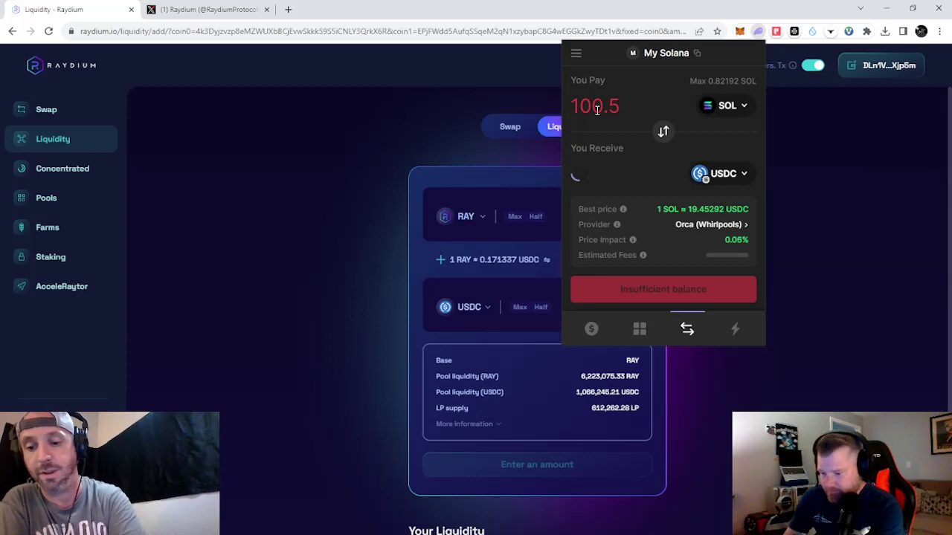
key("BackSpace")
key("BackSpace")
key("BackSpace")
key("BackSpace")
key("BackSpace")
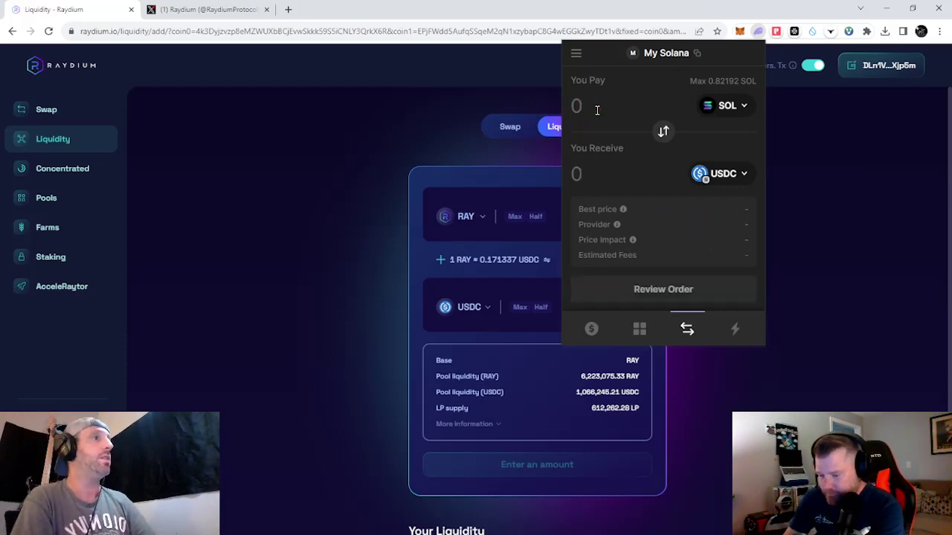
type("0.5")
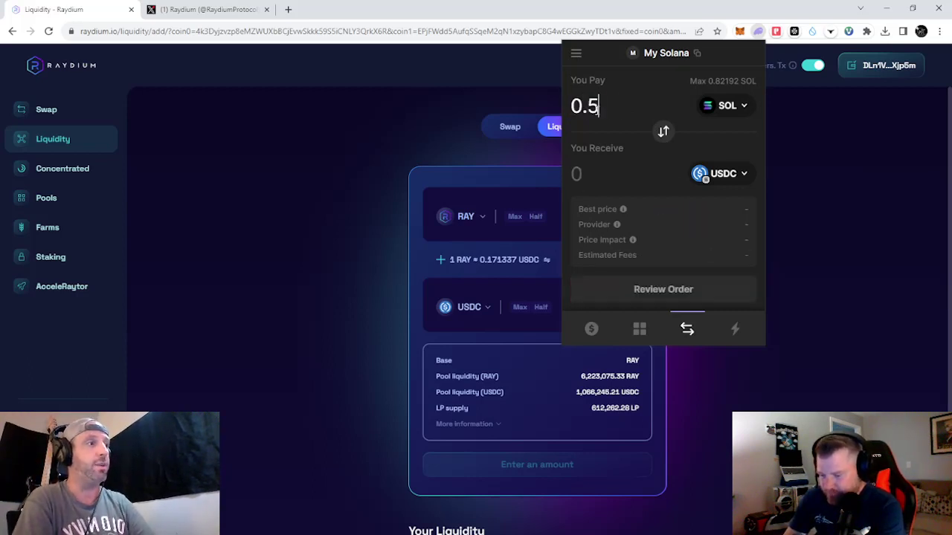
type("1")
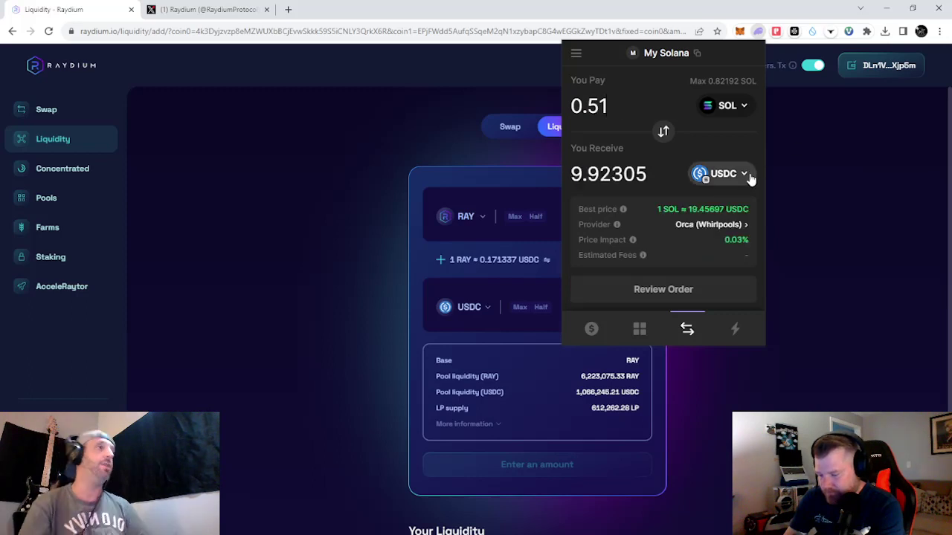
- Search the tokens to receive for "ray" and choose Raydium (RAY)
left_click(748, 175)
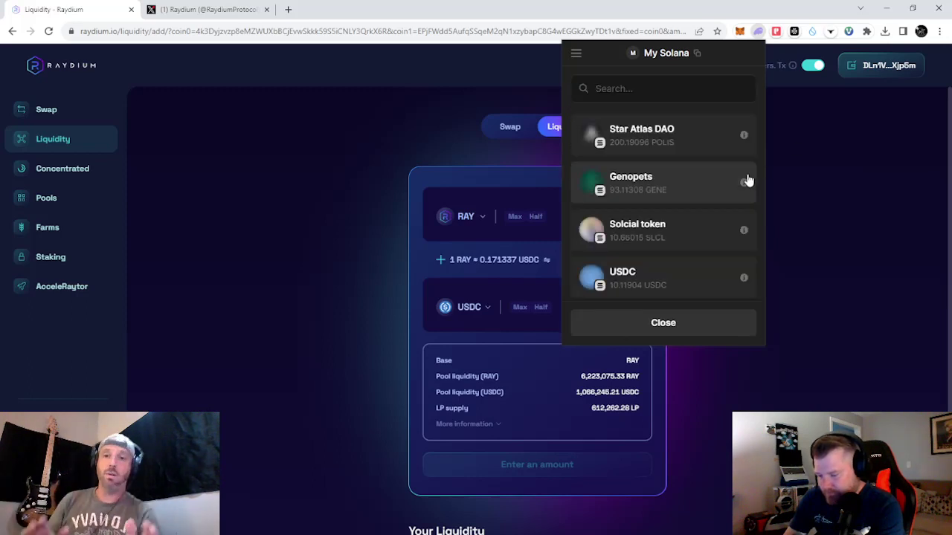
left_click(624, 89)
type("ray")
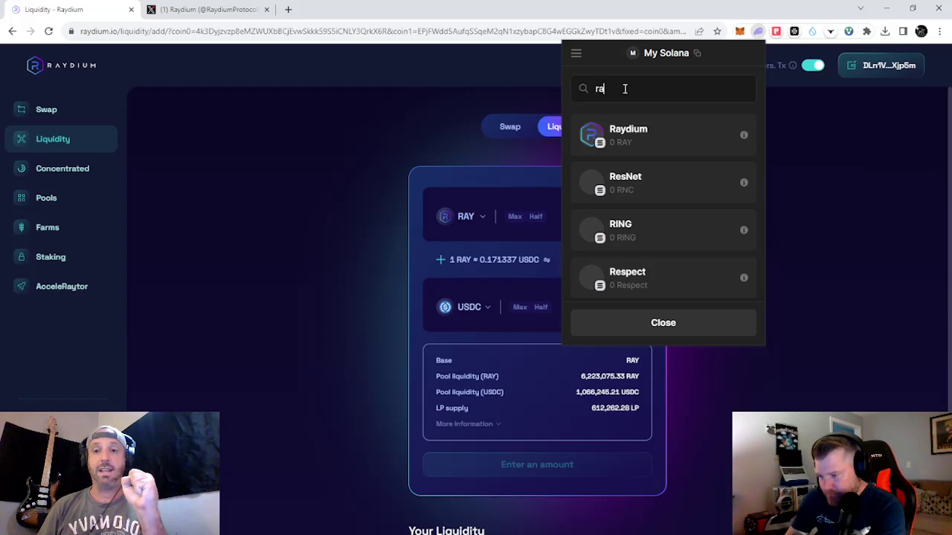
left_click(655, 135)
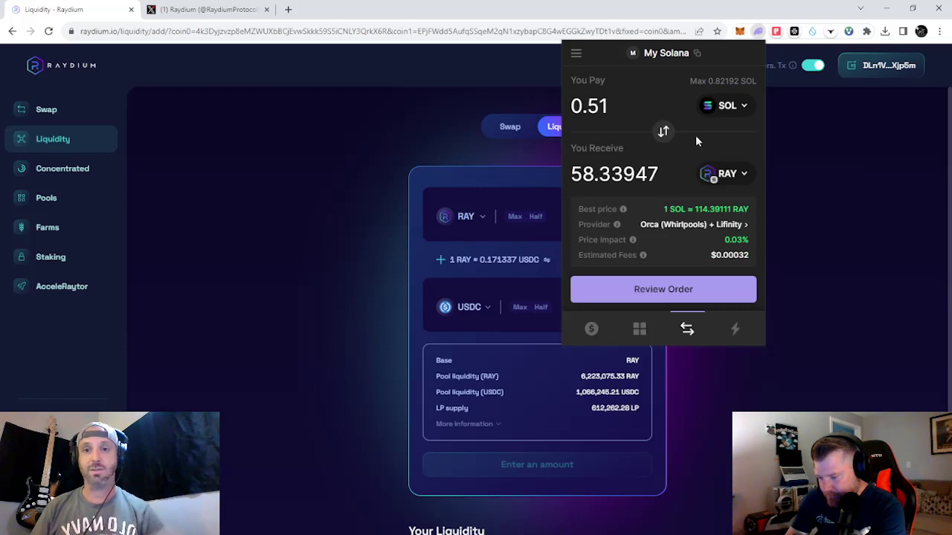
- Review the order and swap 0.51 SOL for RAY, closing the finished transaction
left_click(677, 294)
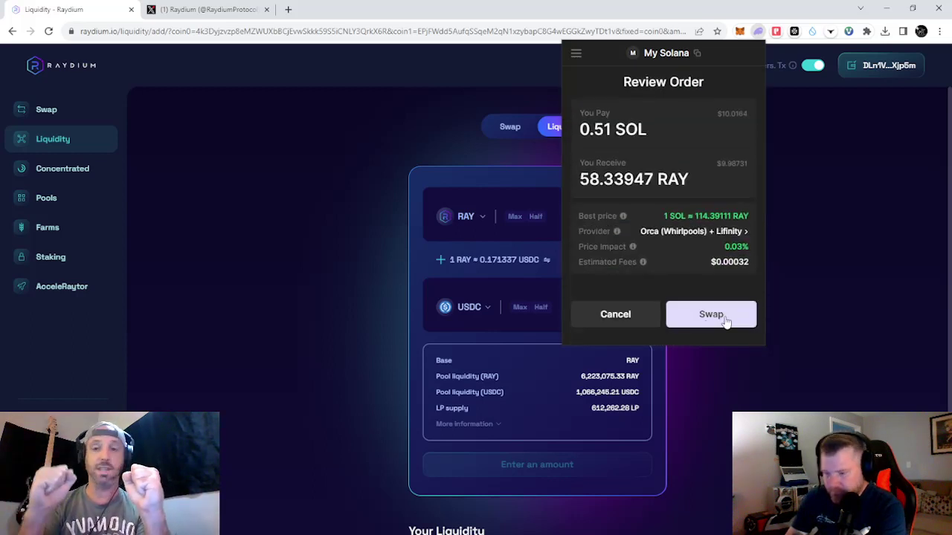
left_click(725, 318)
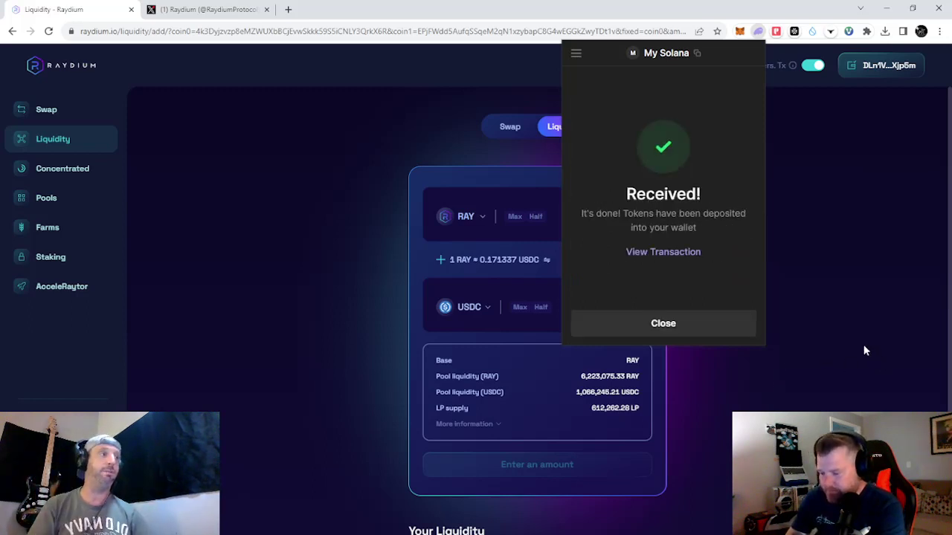
left_click(689, 327)
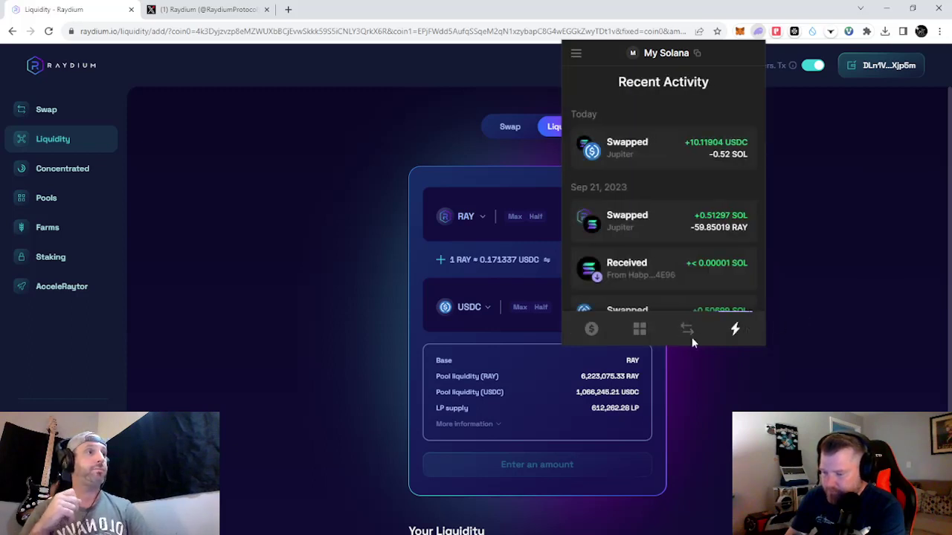
- Check the wallet's token balances, dismiss the wallet and look over the RAY-USDC liquidity page
left_click(591, 331)
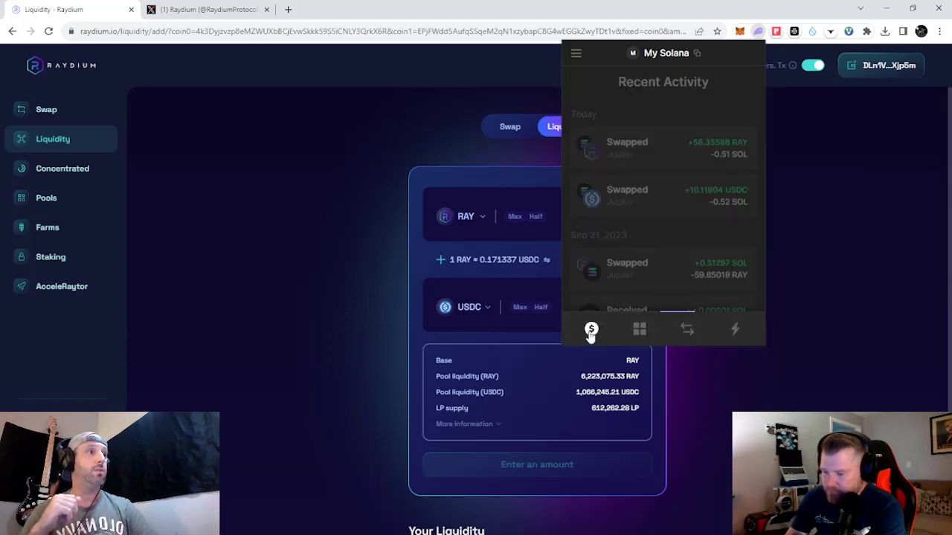
left_click(321, 156)
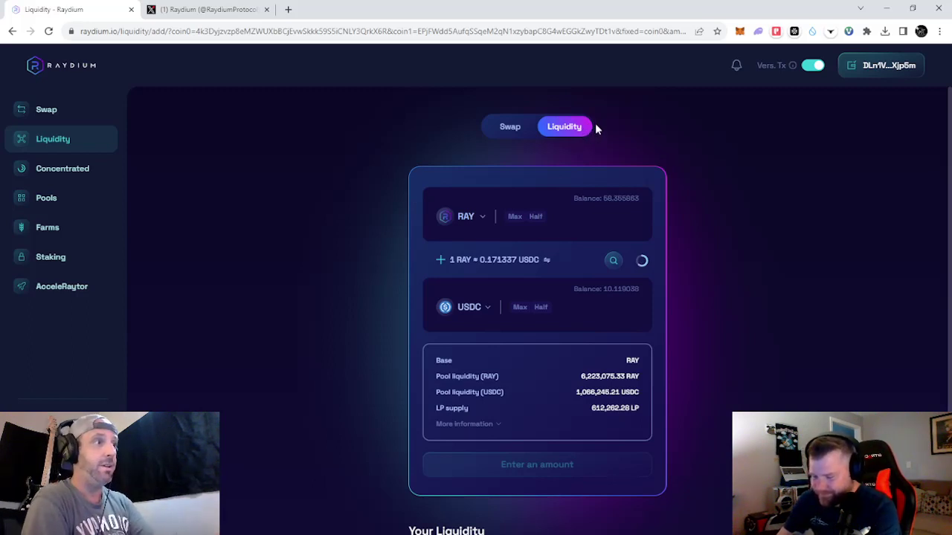
scroll(359, 375, "down", 2)
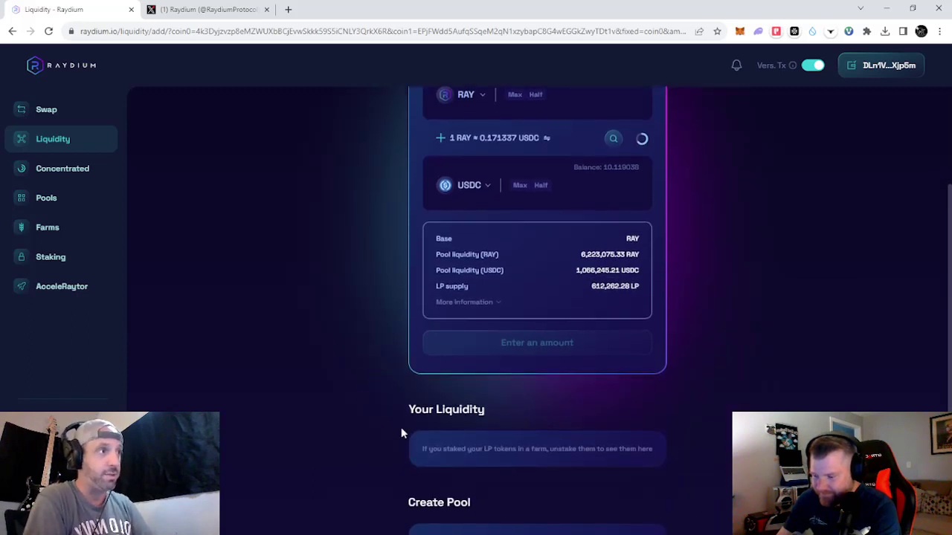
scroll(356, 437, "up", 2)
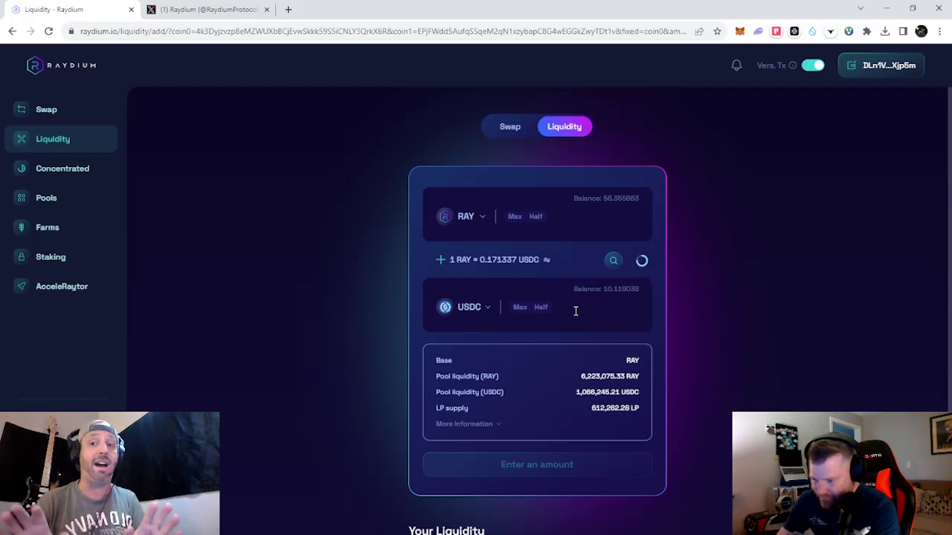
- Fill the RAY liquidity amount with half of the balance, and replace it with the full balance of 58.355863
left_click(537, 218)
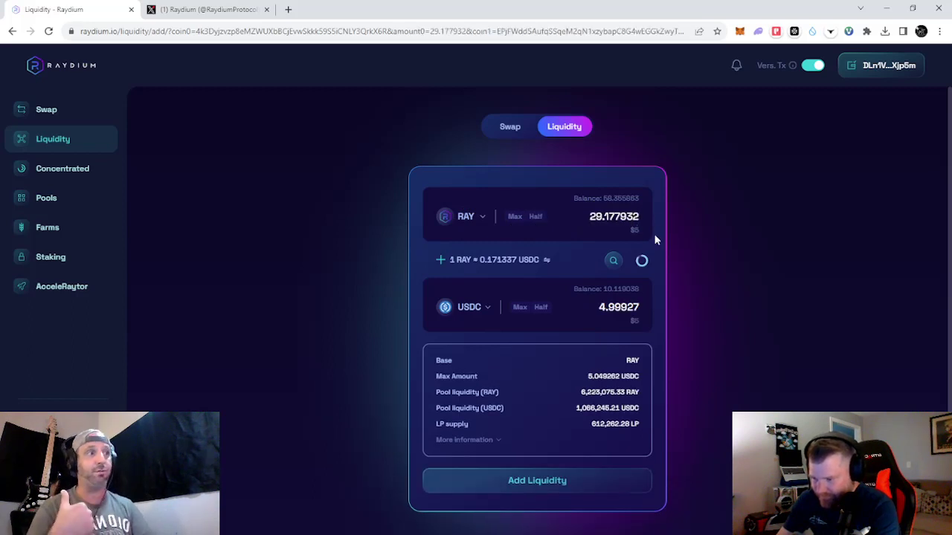
left_click(636, 308)
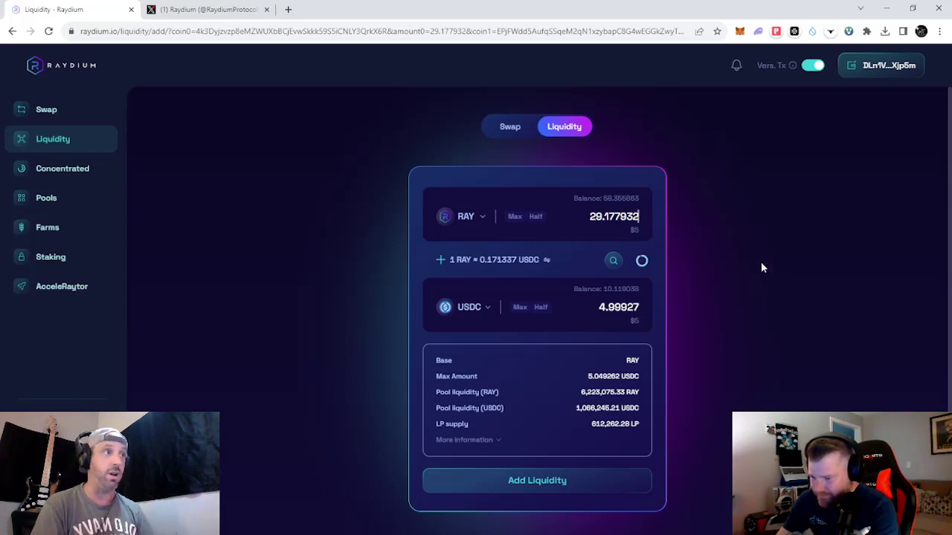
left_click(514, 218)
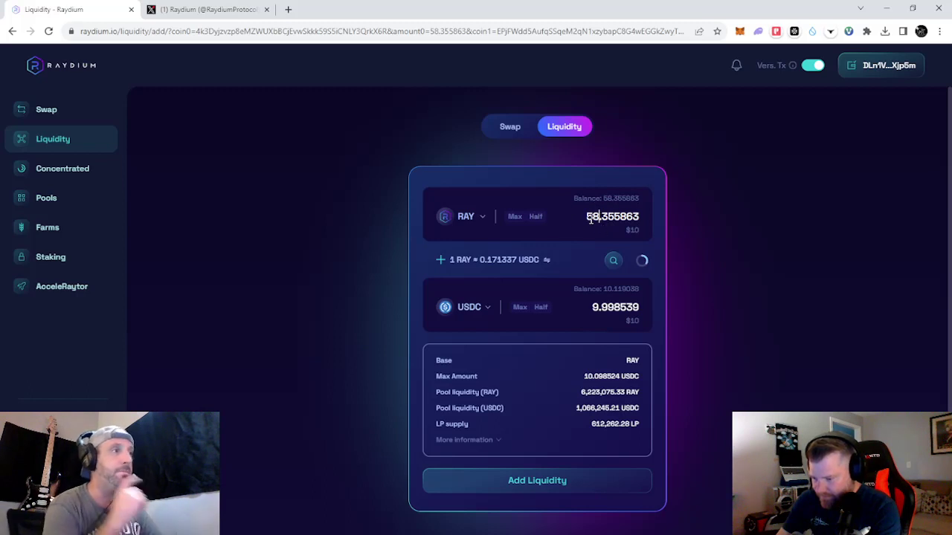
- Try a RAY amount of 59.355863 and put it back to 58.355863
key("BackSpace")
type("9")
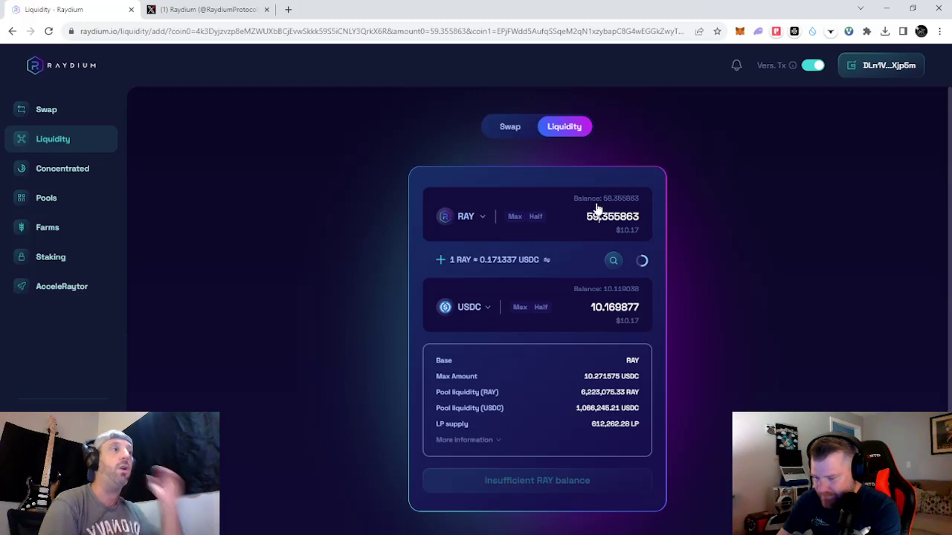
left_click(598, 216)
key("BackSpace")
type("8")
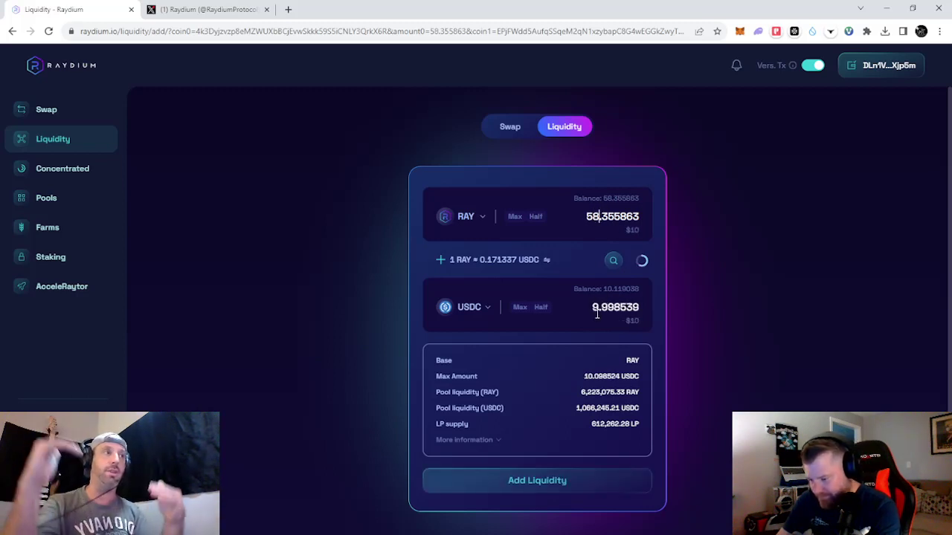
- Try the full USDC balance of 10.119038 as the liquidity amount, comparing it with using the full RAY balance
left_click(620, 293)
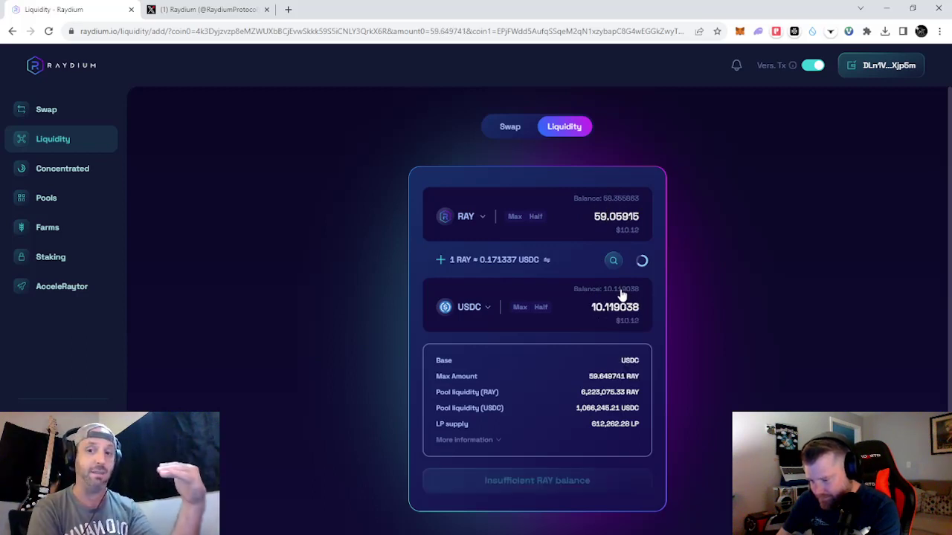
left_click(621, 295)
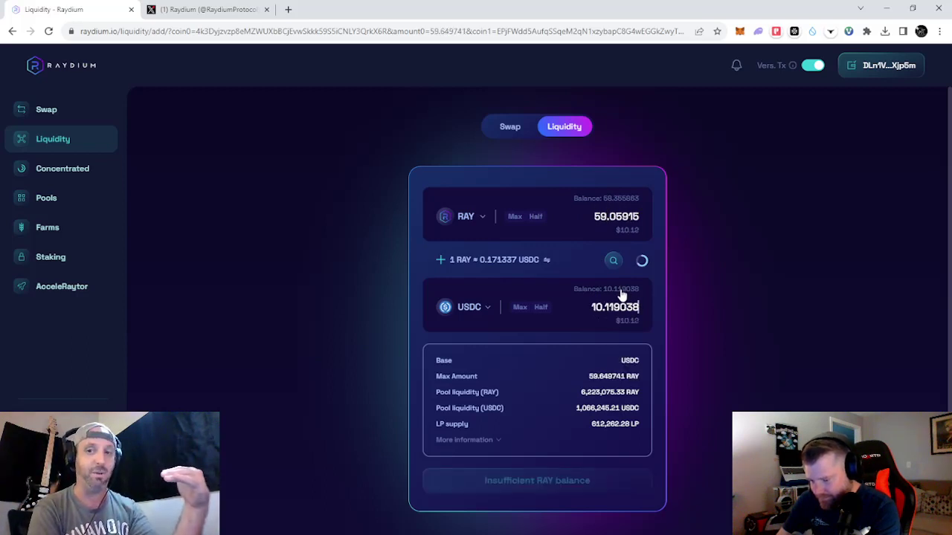
left_click(513, 217)
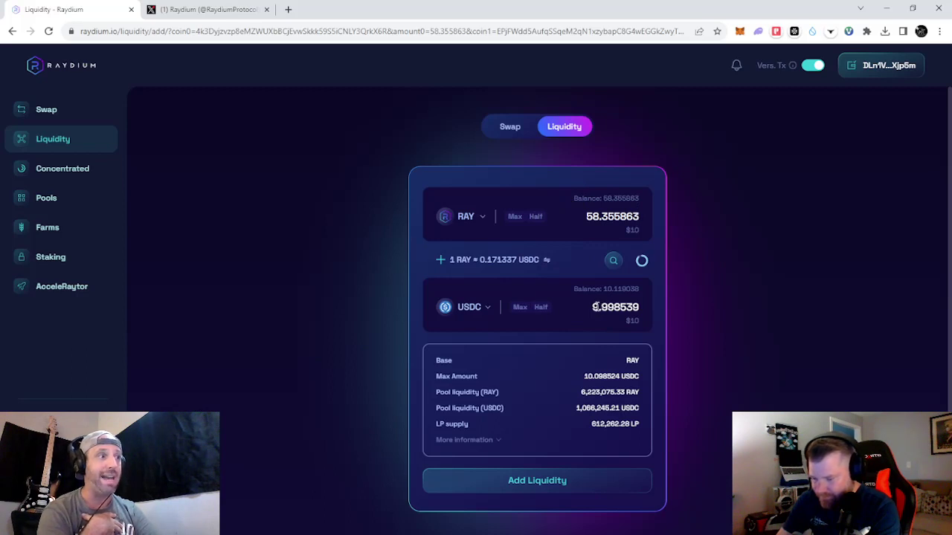
left_click(520, 309)
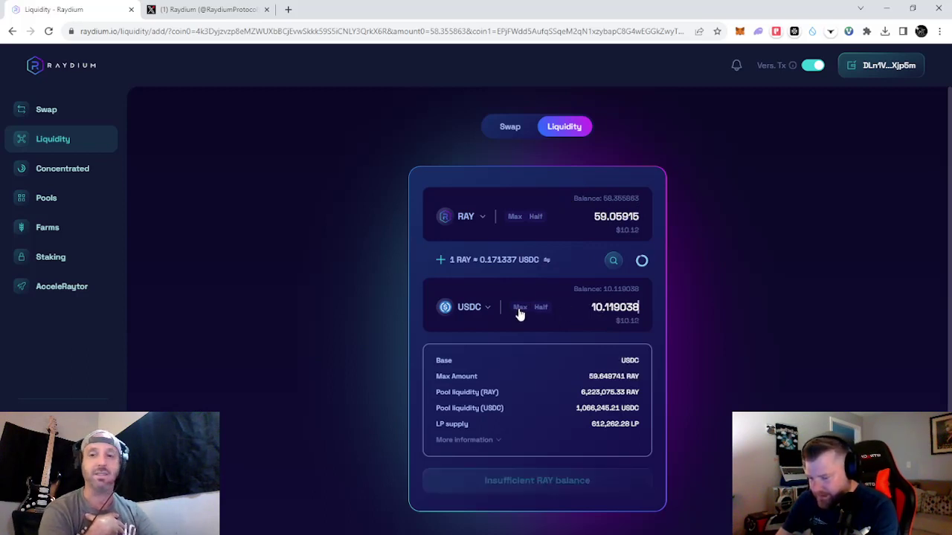
- Add liquidity using the full RAY balance of 58.355863 with the matching USDC, and approve the transaction in the wallet
left_click(515, 218)
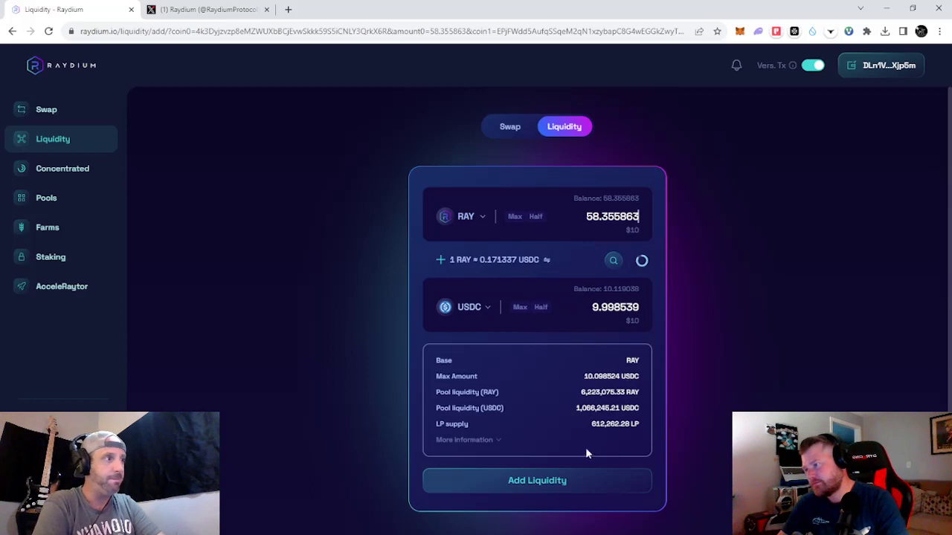
left_click(558, 482)
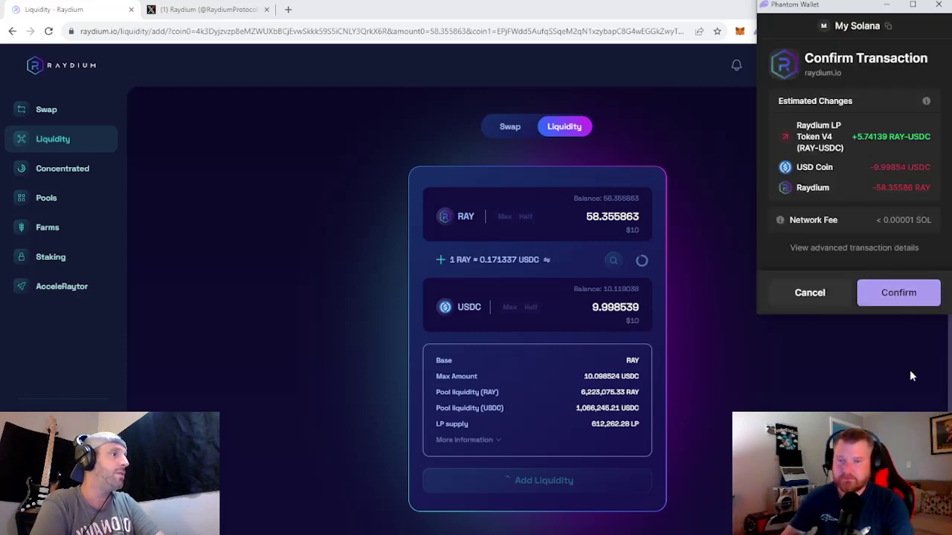
left_click(896, 296)
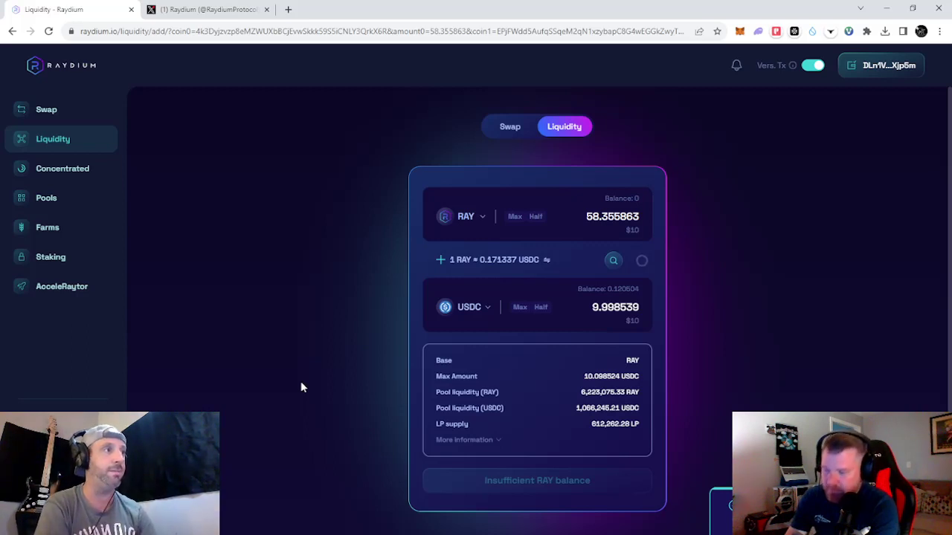
- Expand the RAY/USDC position under Your Liquidity and examine its pooled amounts, LP tokens and pool share
scroll(311, 405, "down", 3)
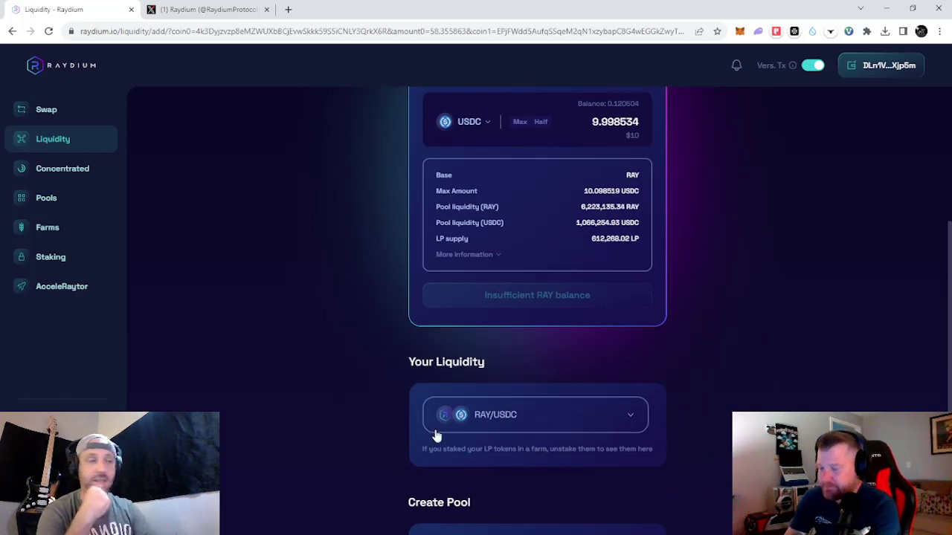
left_click(630, 425)
scroll(709, 416, "down", 2)
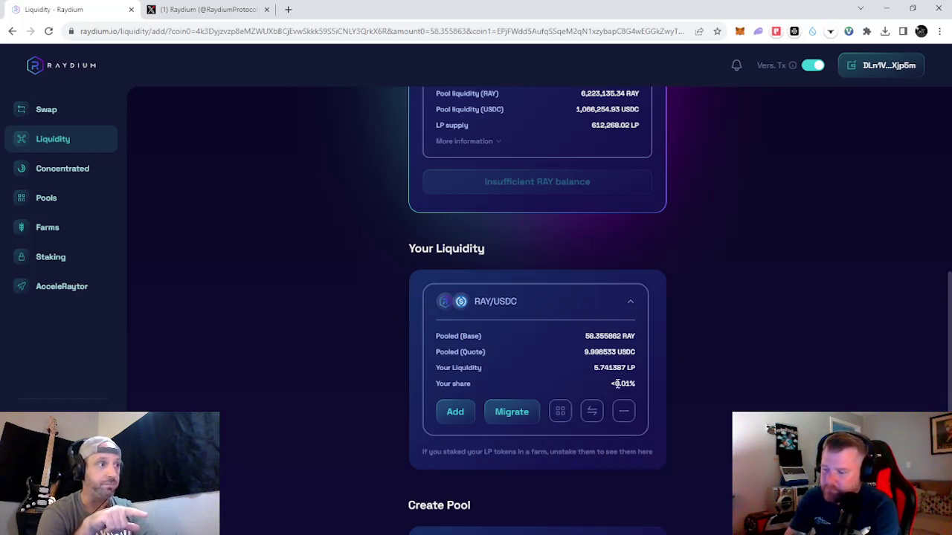
left_click_drag(609, 383, 636, 386)
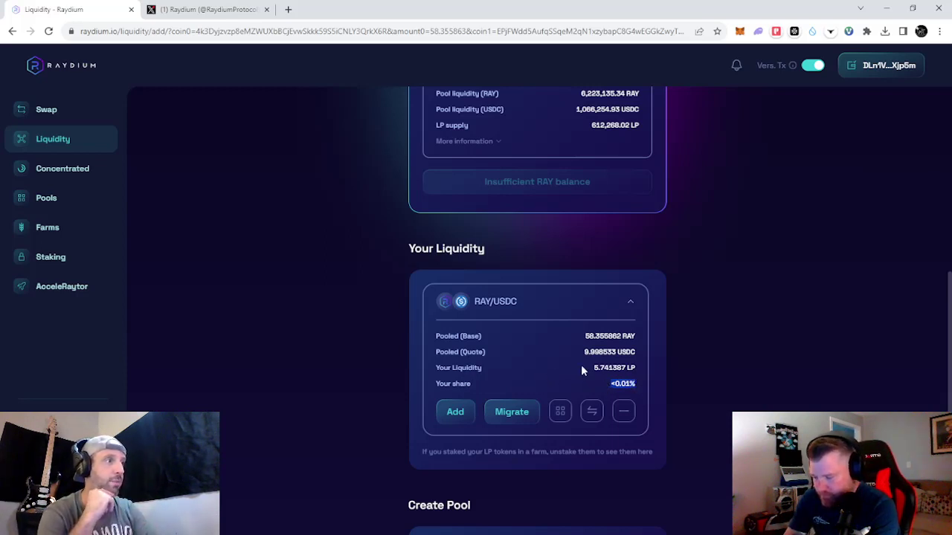
left_click_drag(596, 369, 631, 371)
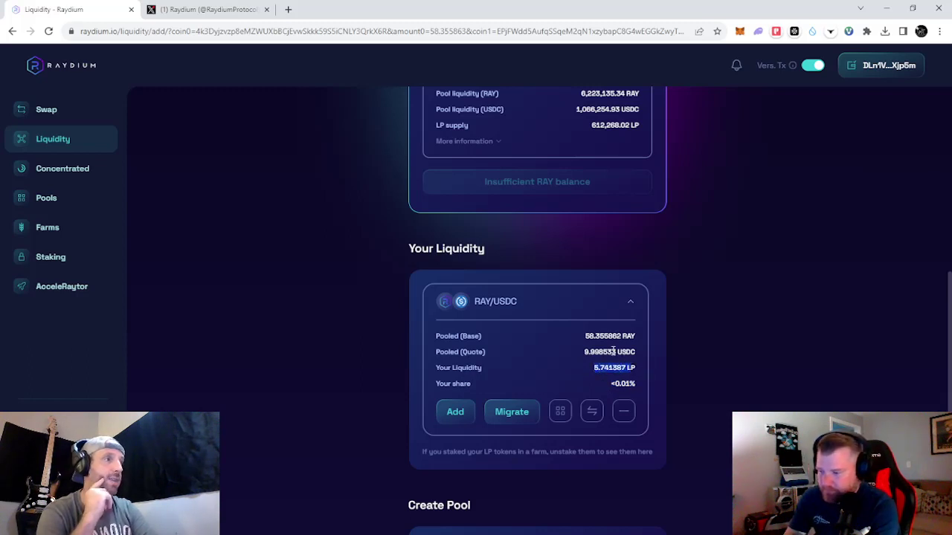
left_click(608, 349)
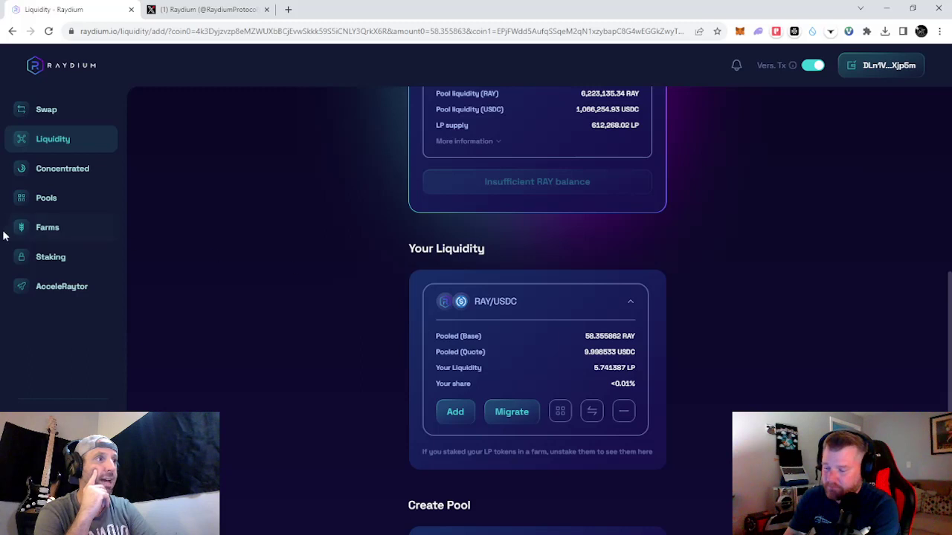
- Stake the full LP balance of 5.741387 in the RAY-USDC farm and approve the transaction in the wallet
left_click(53, 232)
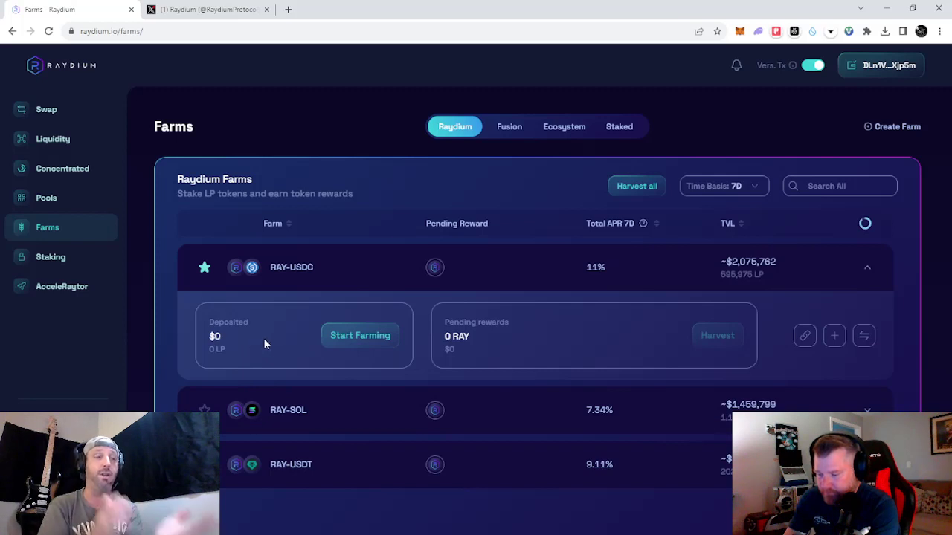
left_click(359, 339)
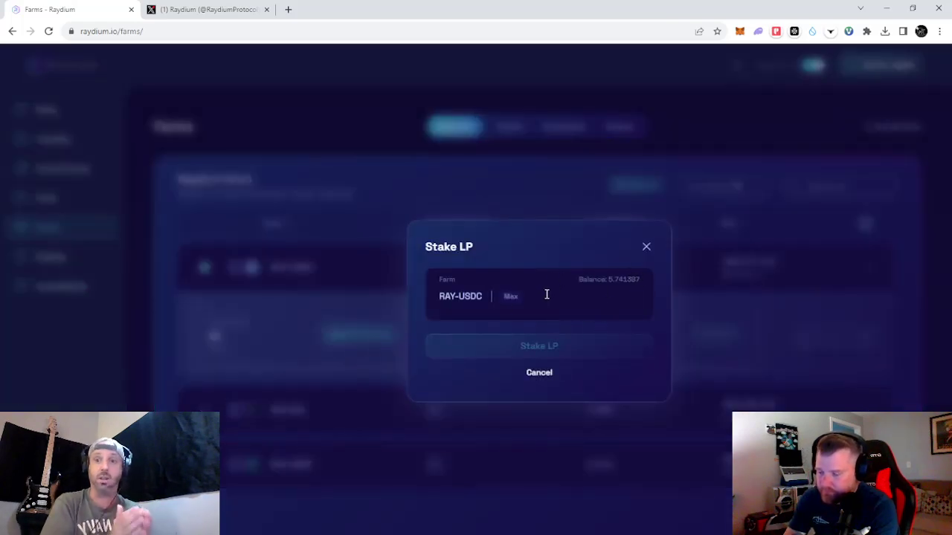
left_click(609, 281)
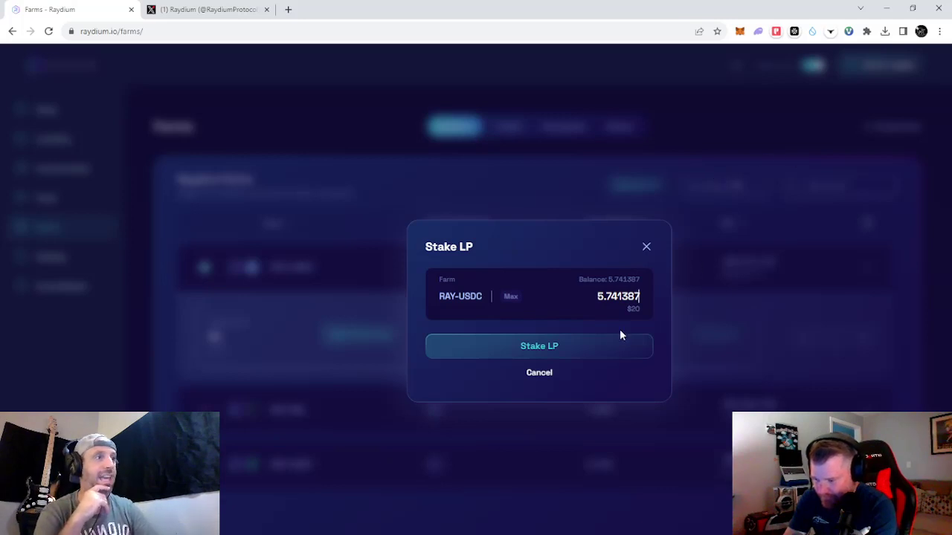
left_click(548, 344)
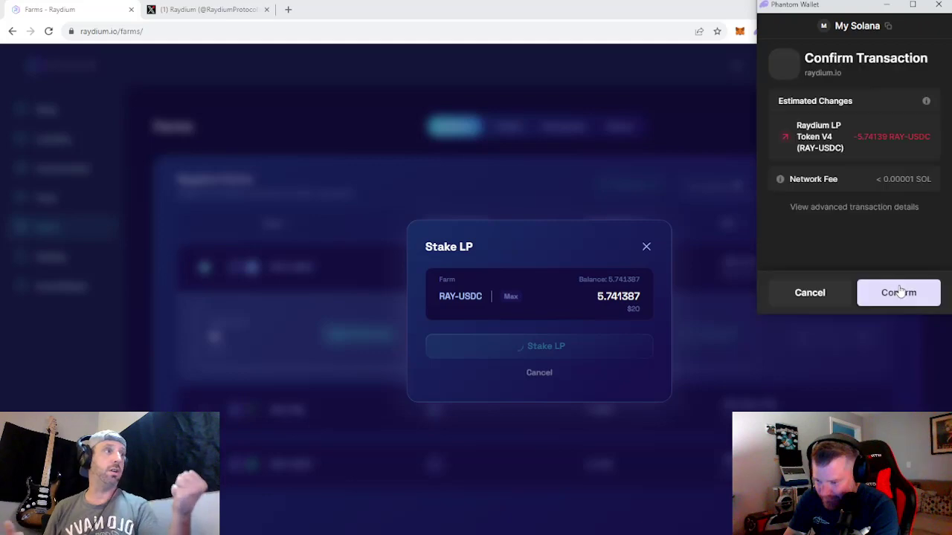
left_click(899, 293)
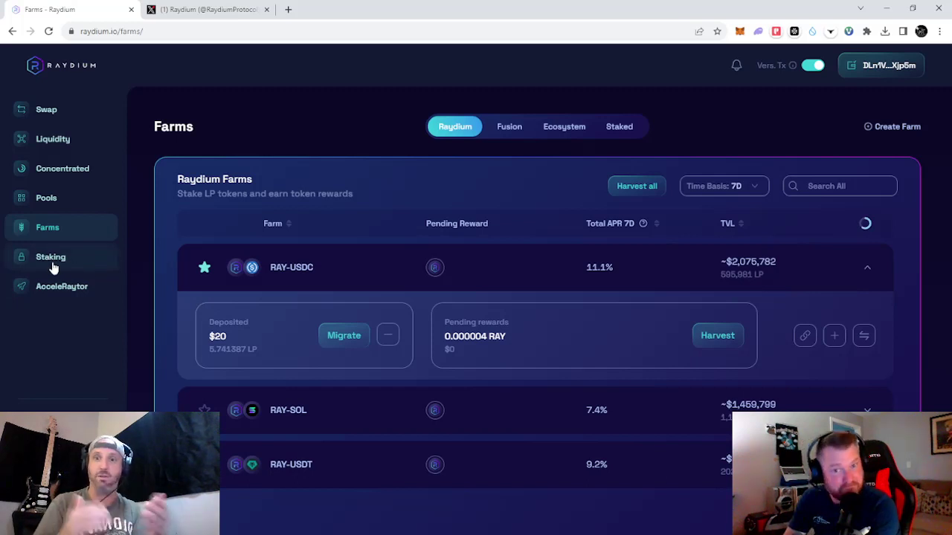
- Expand the RAY entry on the Staking page, check the balance available in its stake form, and dismiss the form
left_click(54, 265)
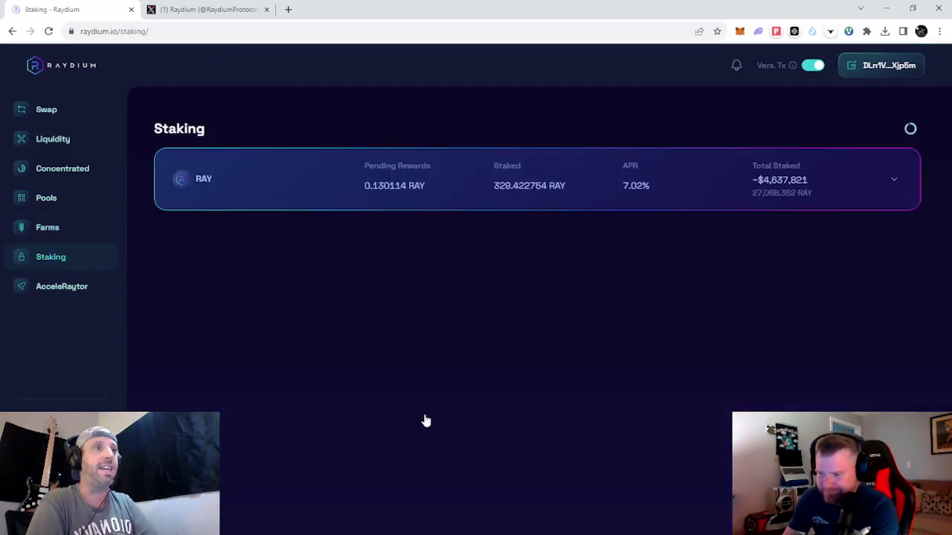
left_click(276, 203)
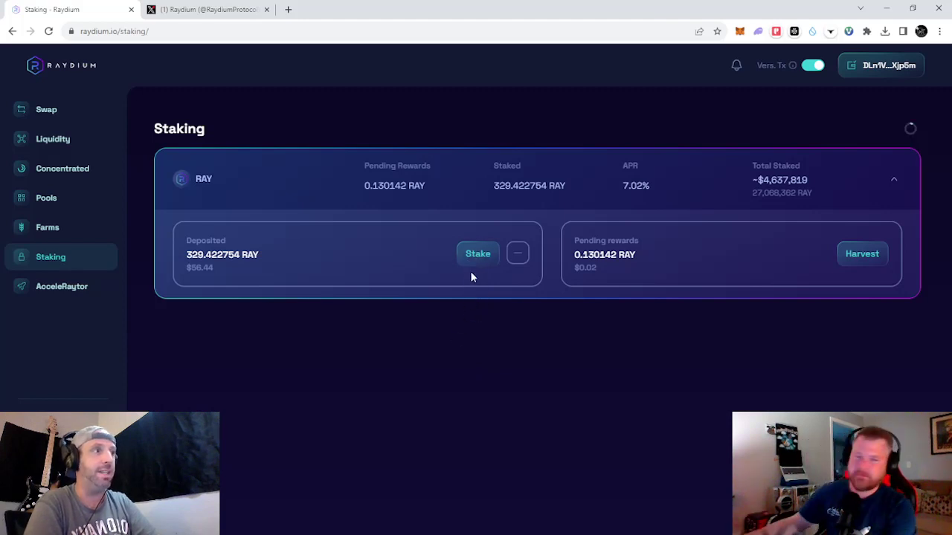
left_click(473, 253)
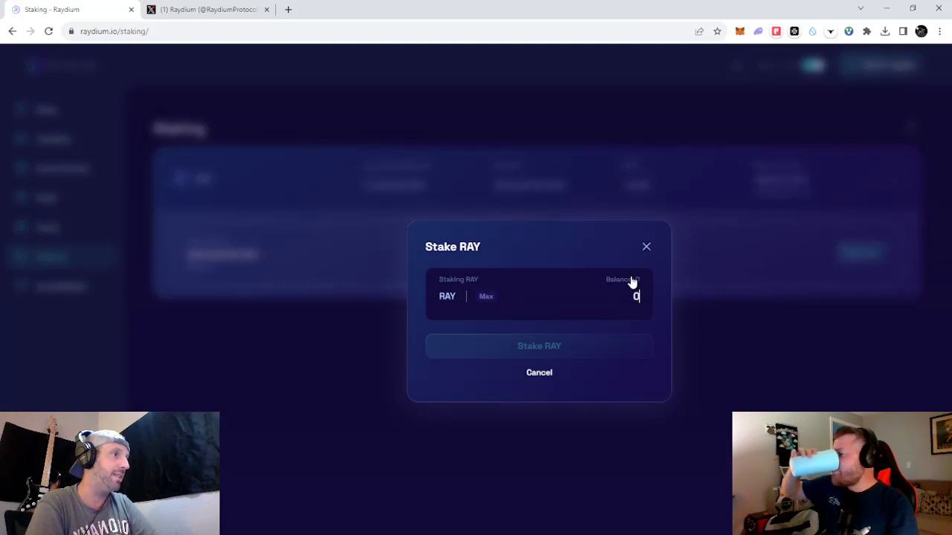
left_click(645, 247)
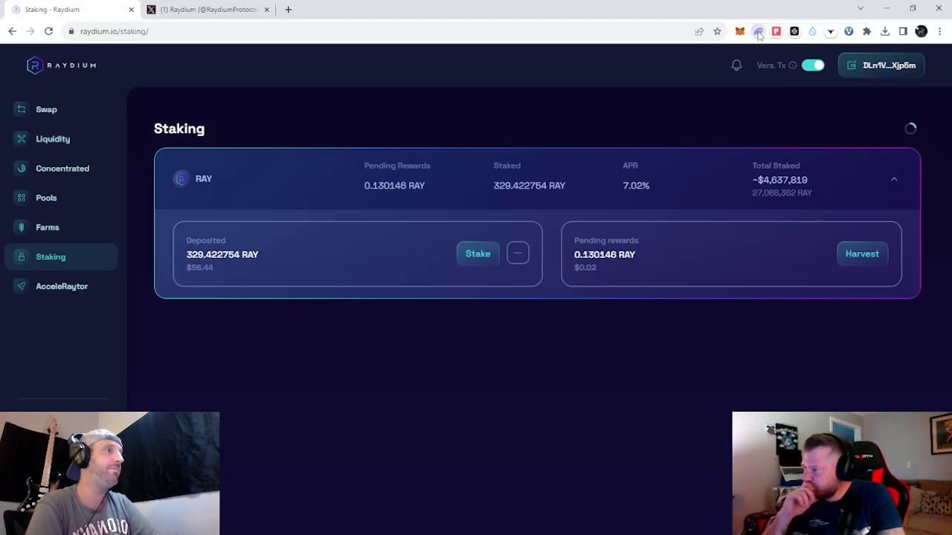
- Set up a wallet swap from SOL with Raydium (RAY) as the token to receive
left_click(758, 33)
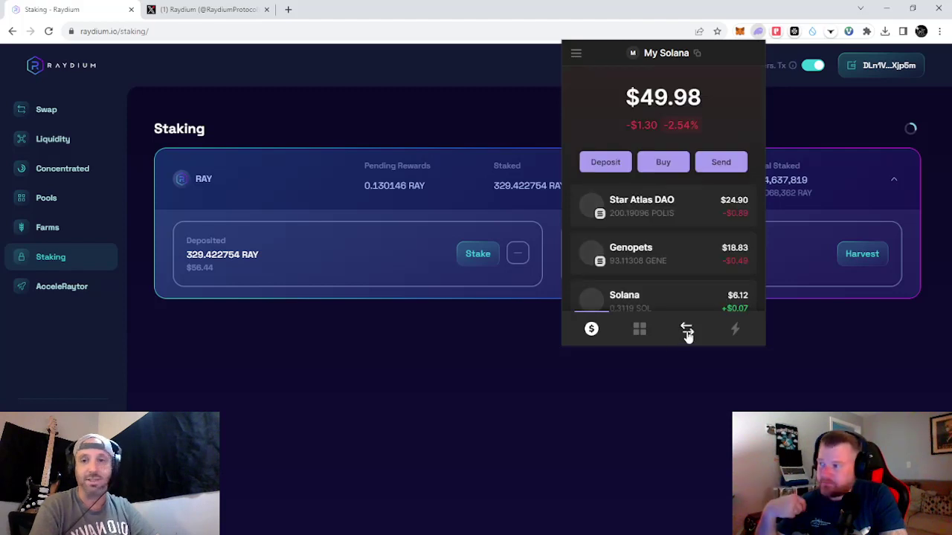
left_click(685, 331)
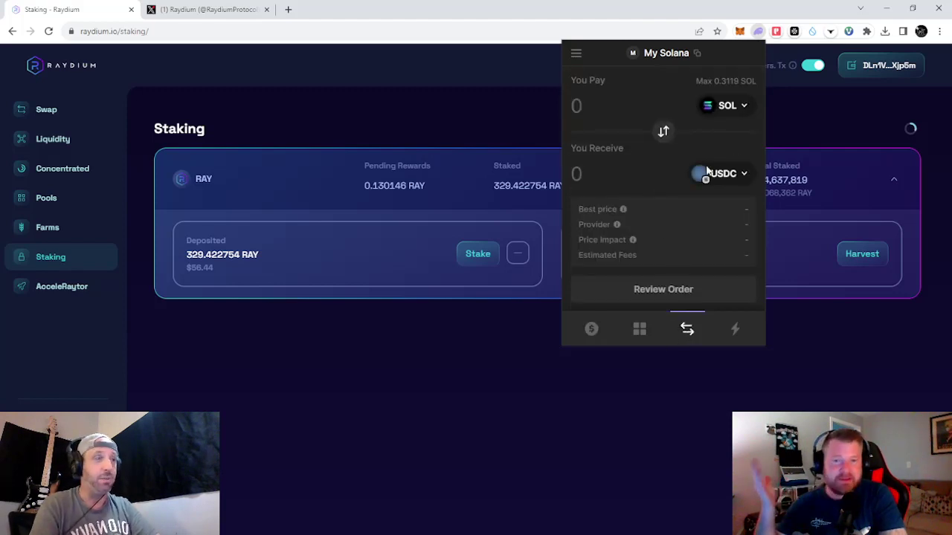
left_click(739, 175)
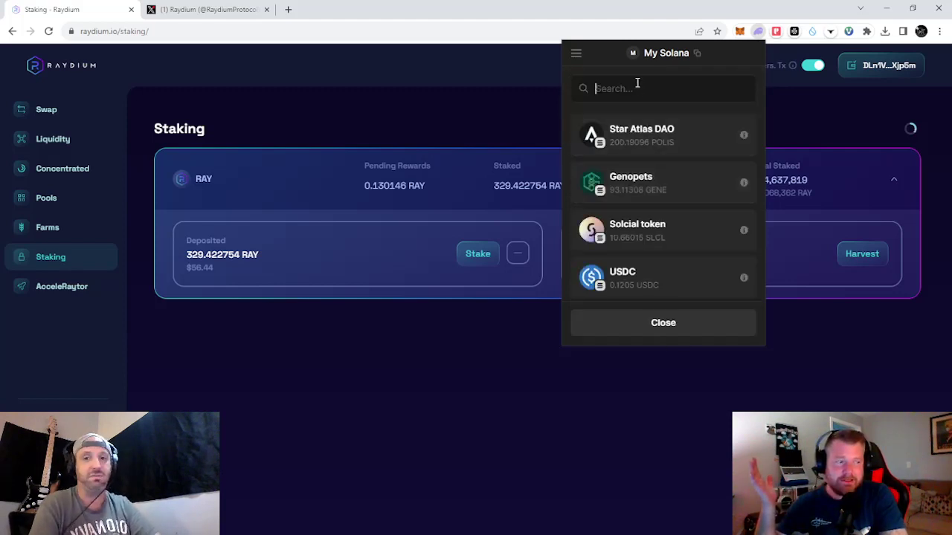
type("ray")
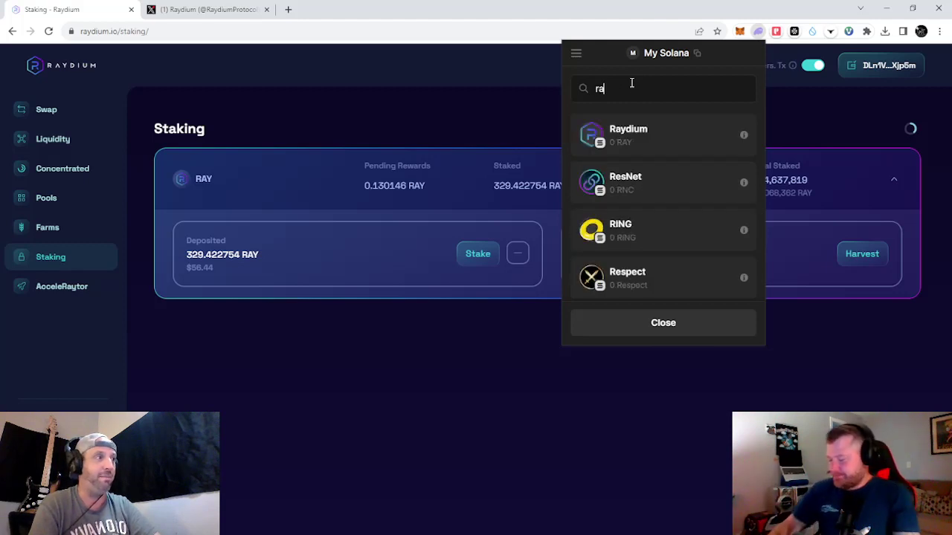
left_click(647, 141)
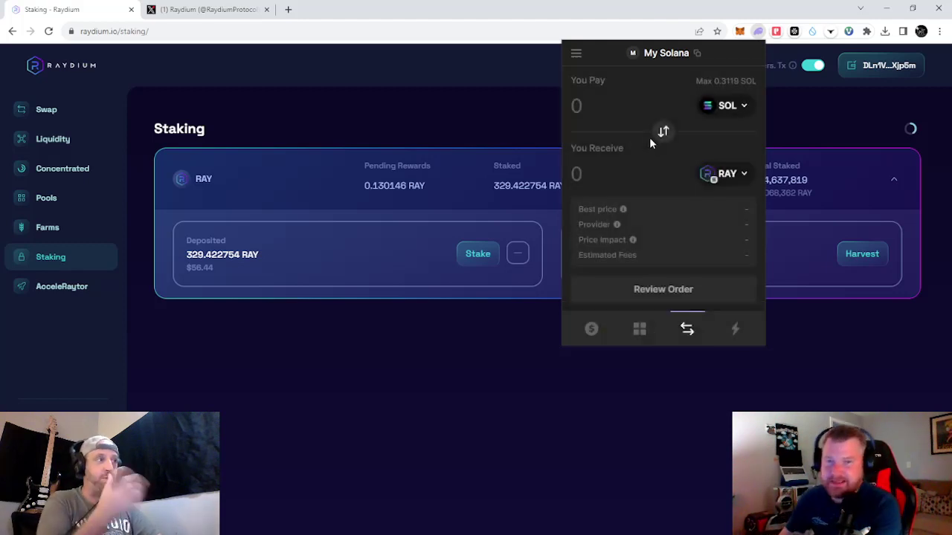
- Try swap amounts of 0.007 and 0.050 SOL, and set the amount to pay to 0.090 SOL
left_click(581, 112)
type("0")
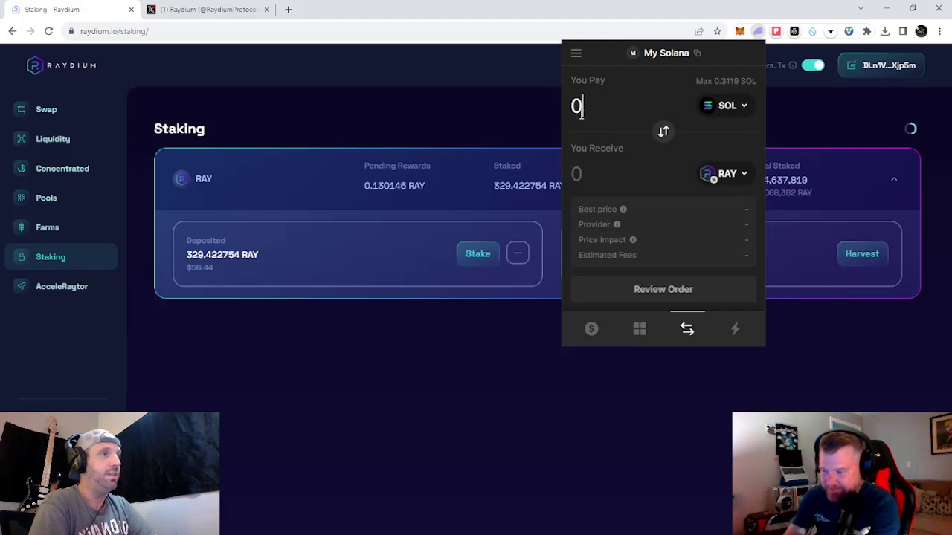
type(".007")
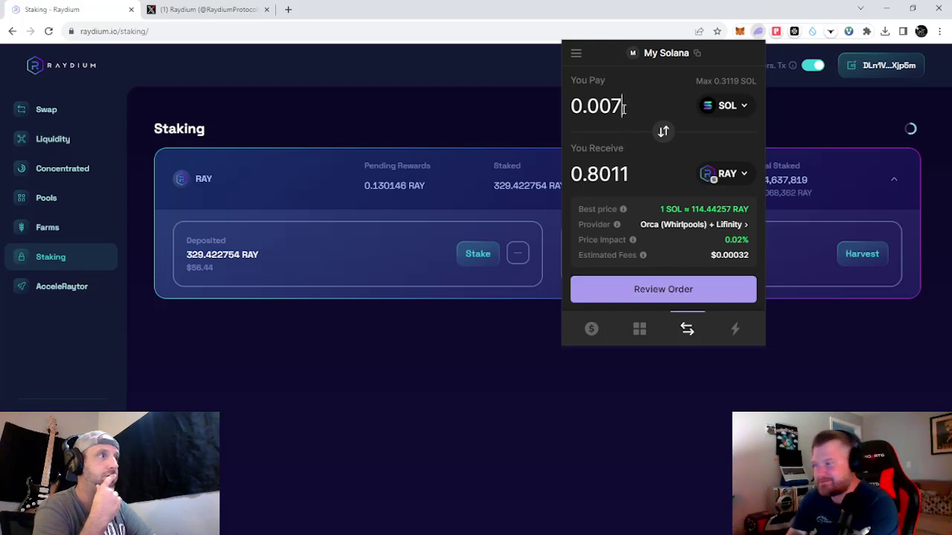
key("BackSpace")
key("BackSpace")
type("50")
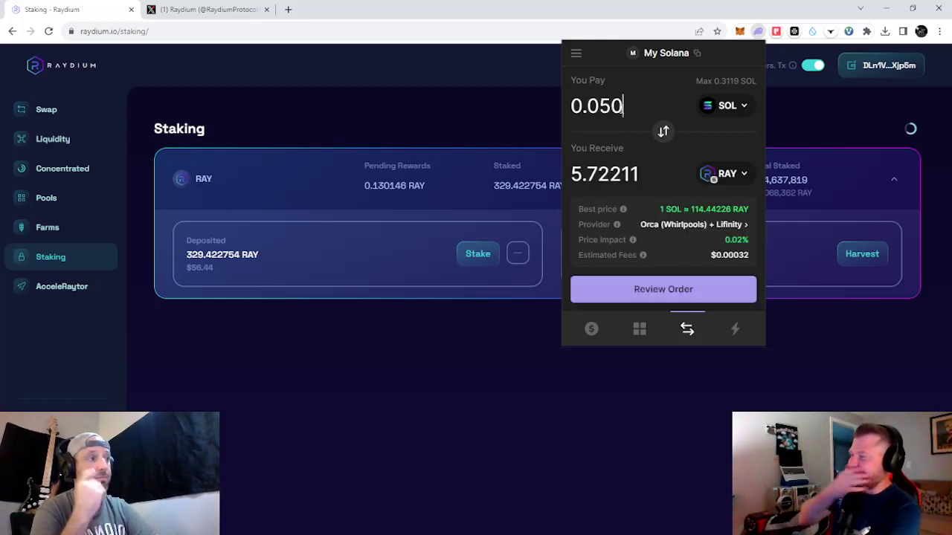
key("BackSpace")
key("BackSpace")
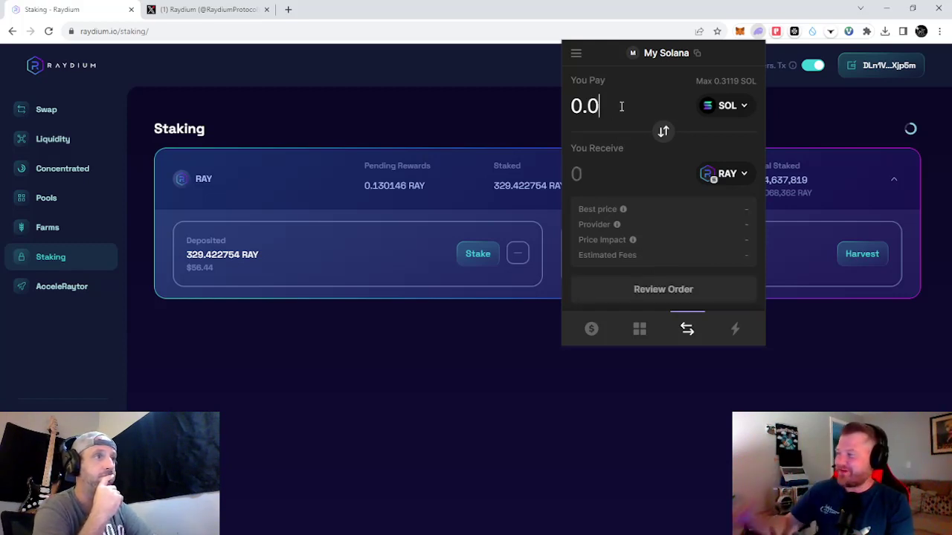
type("90")
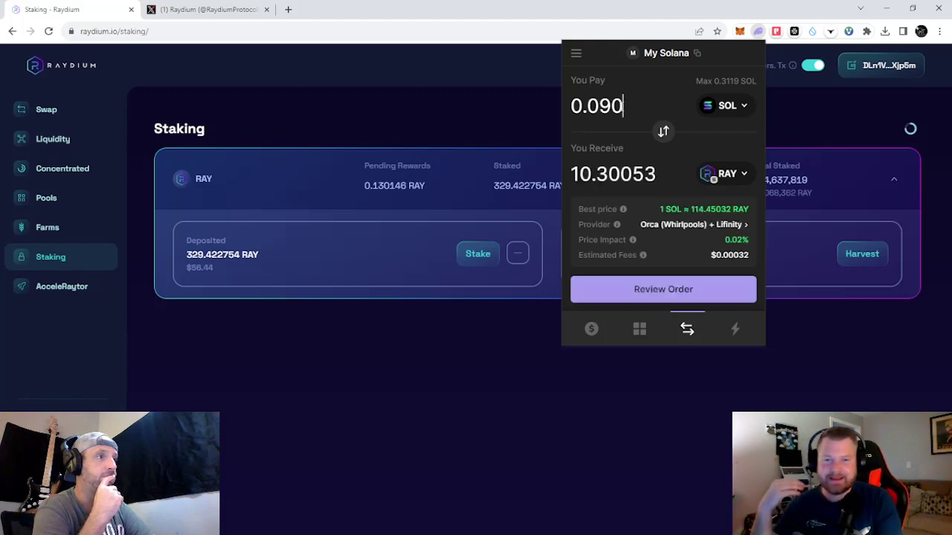
- Review and submit the SOL-to-RAY swap, and close the completed swap notice
left_click(641, 290)
left_click(726, 324)
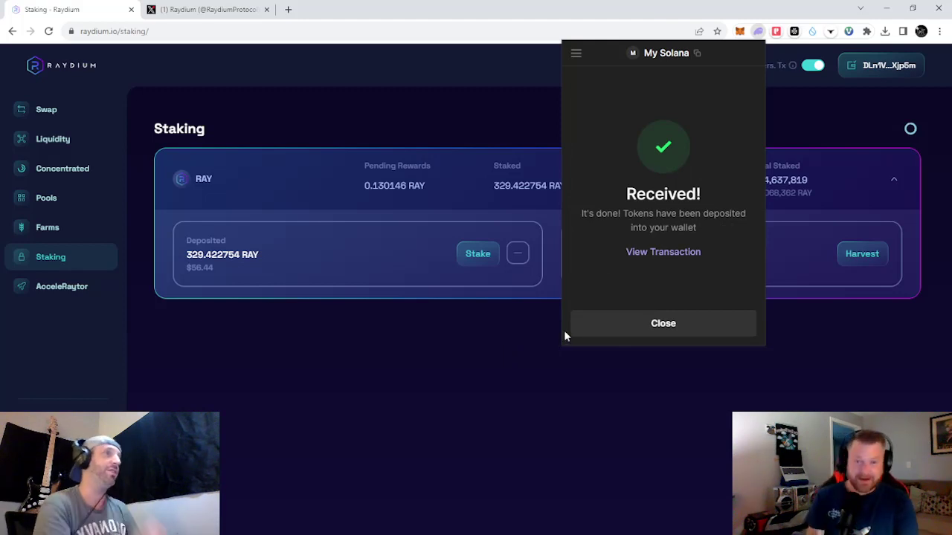
left_click(659, 332)
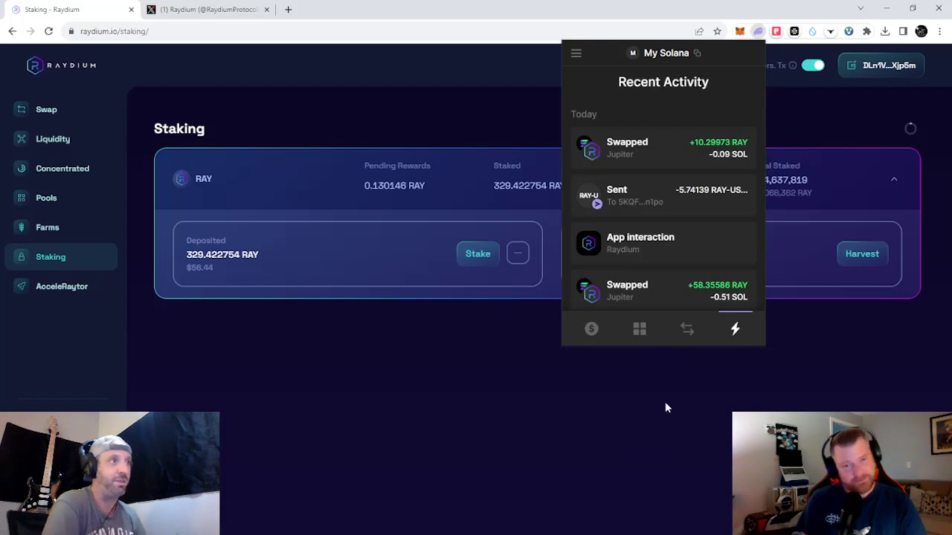
- Look through the wallet's swap and collectibles views and return to the token balances
left_click(687, 332)
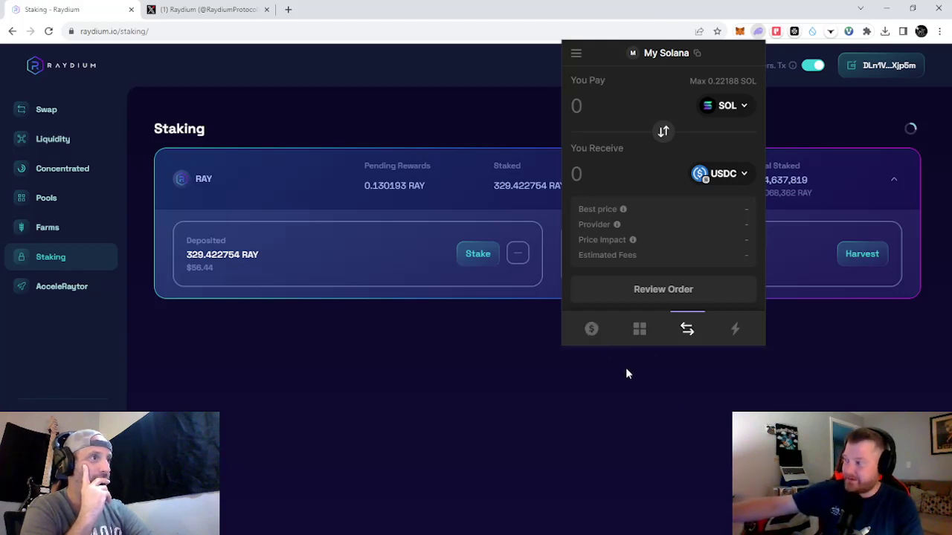
left_click(638, 338)
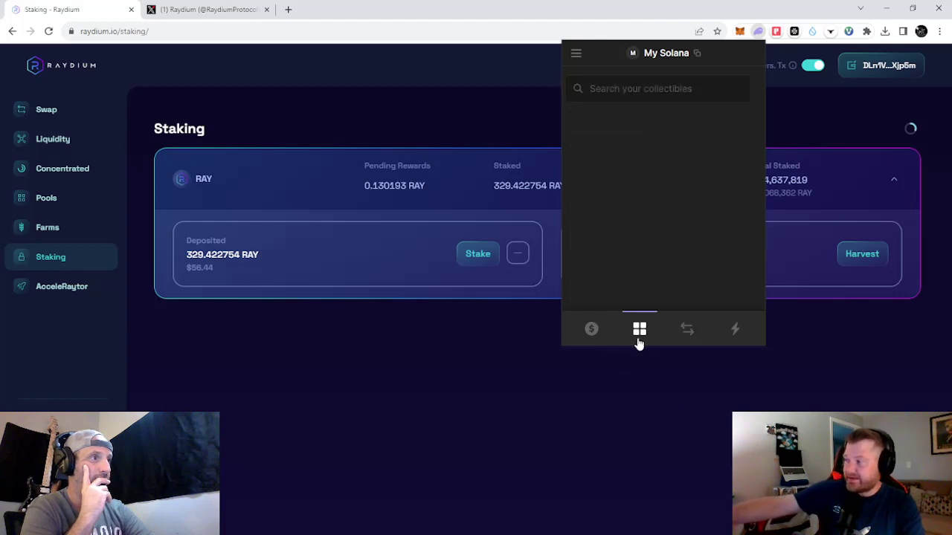
left_click(684, 339)
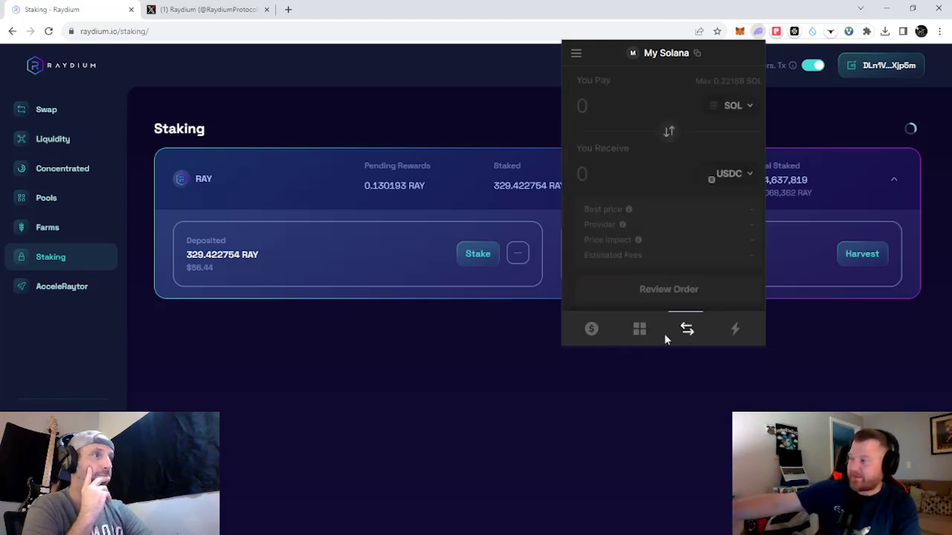
left_click(590, 340)
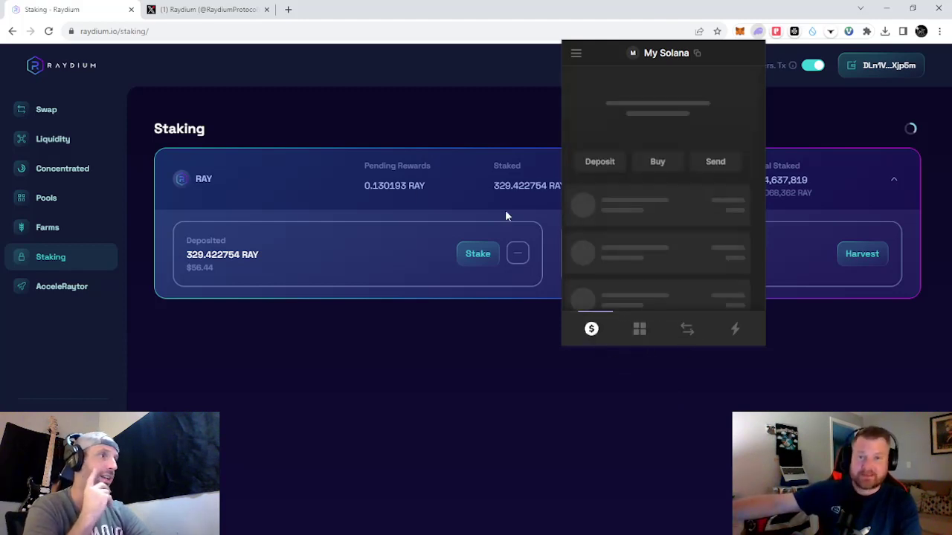
- Stake the full available balance of 10.299731 RAY and approve the transaction in the wallet
left_click(275, 106)
left_click(479, 256)
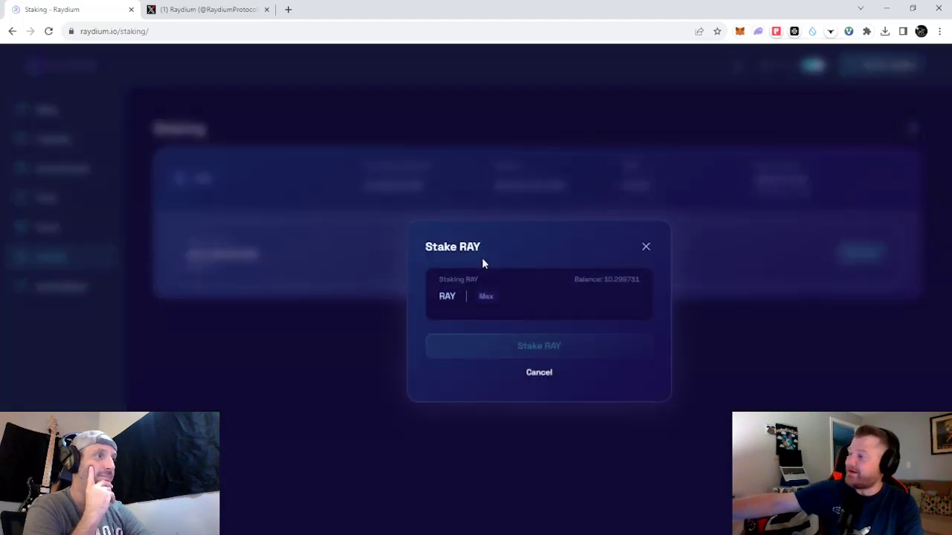
left_click(622, 281)
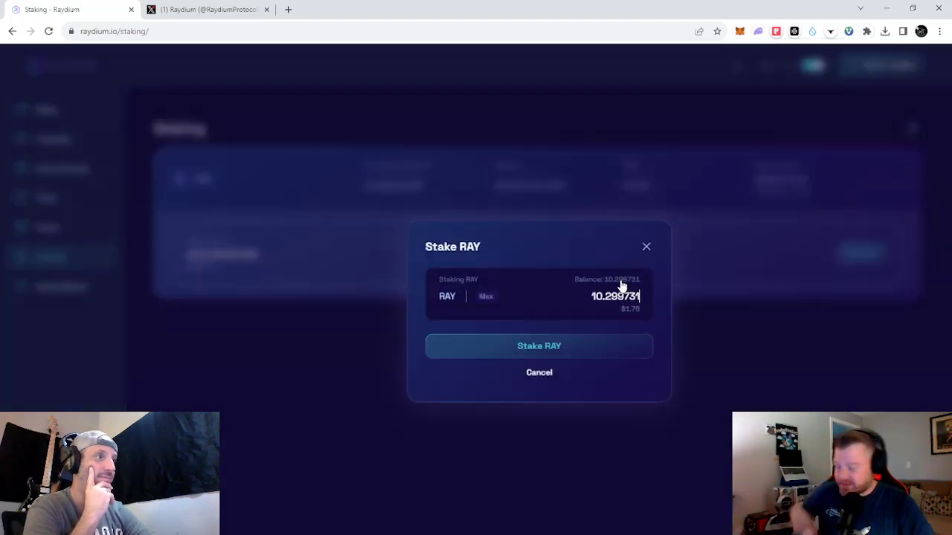
left_click(558, 351)
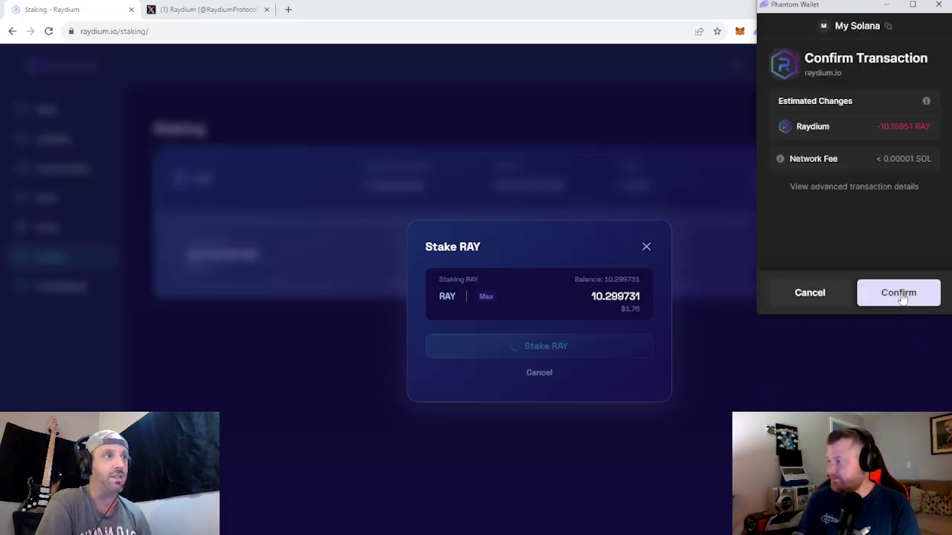
left_click(901, 295)
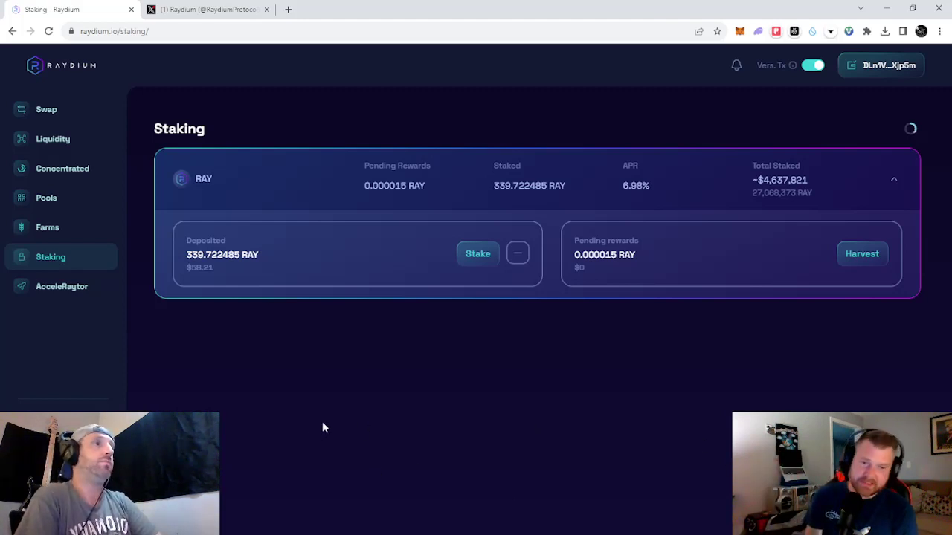
- Review the RAY-USDC farm's deposit and pending rewards on the Farms page, and collapse its details
left_click(49, 232)
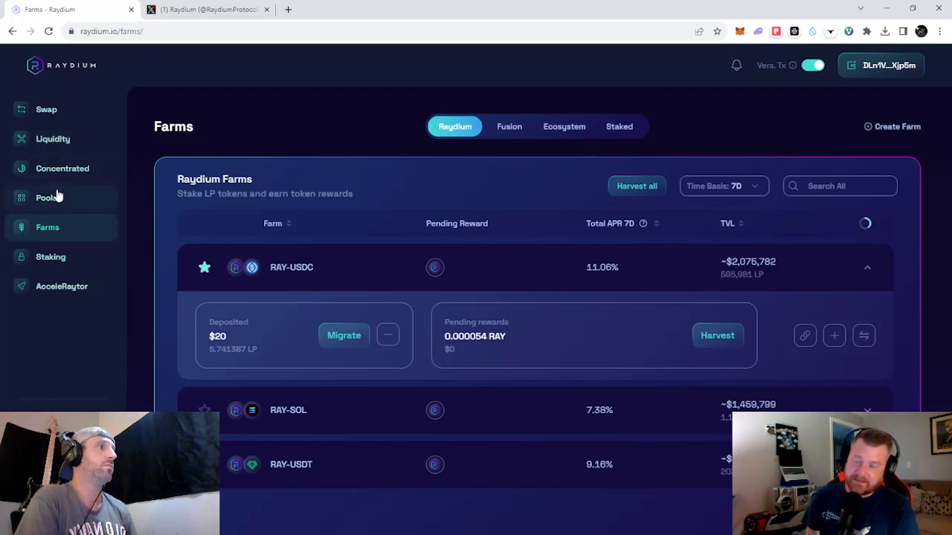
left_click(380, 266)
left_click(365, 273)
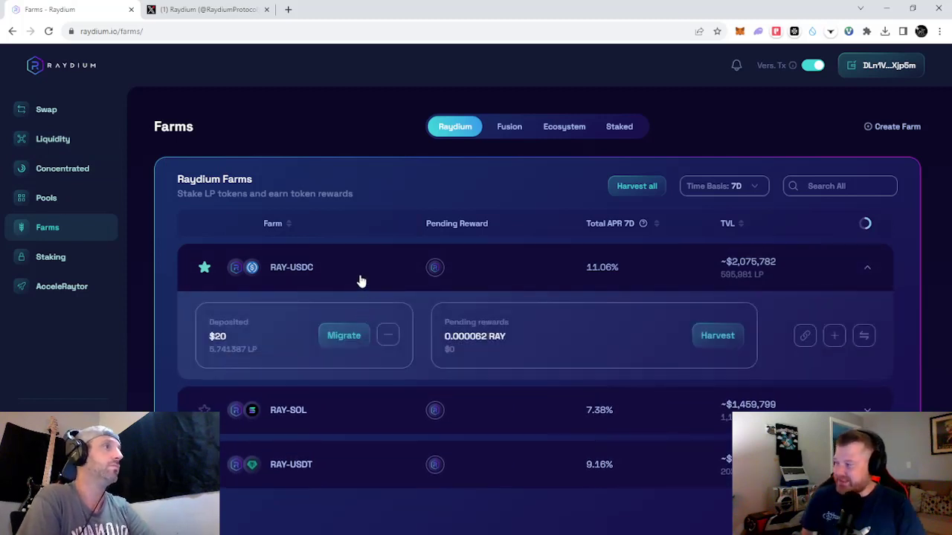
left_click(359, 279)
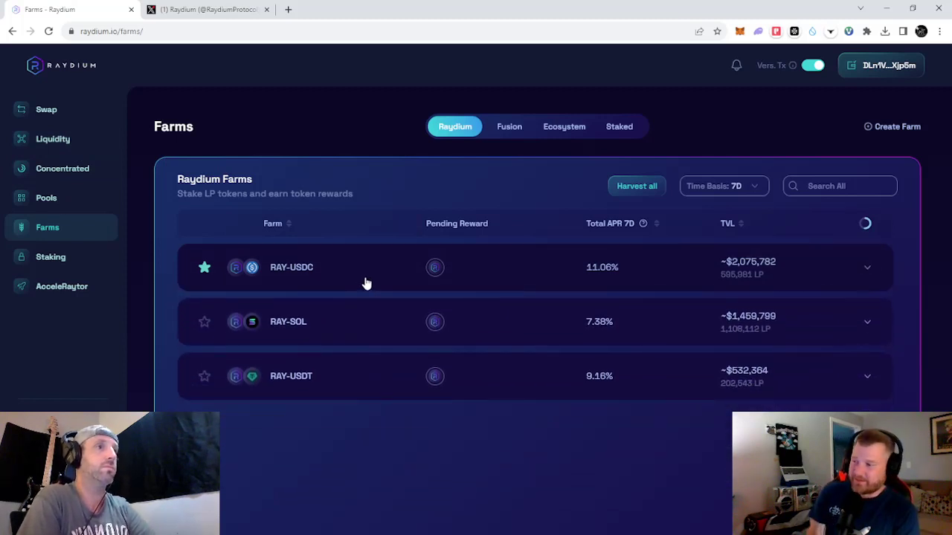
- Switch to X, open the TheCryptoRemora profile from the recent searches and view its header image full size
left_click(215, 10)
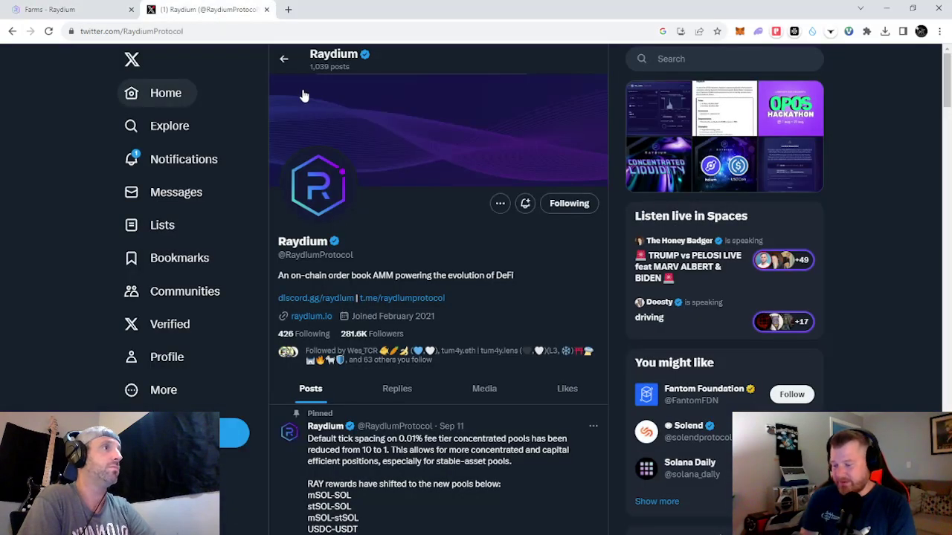
left_click(692, 58)
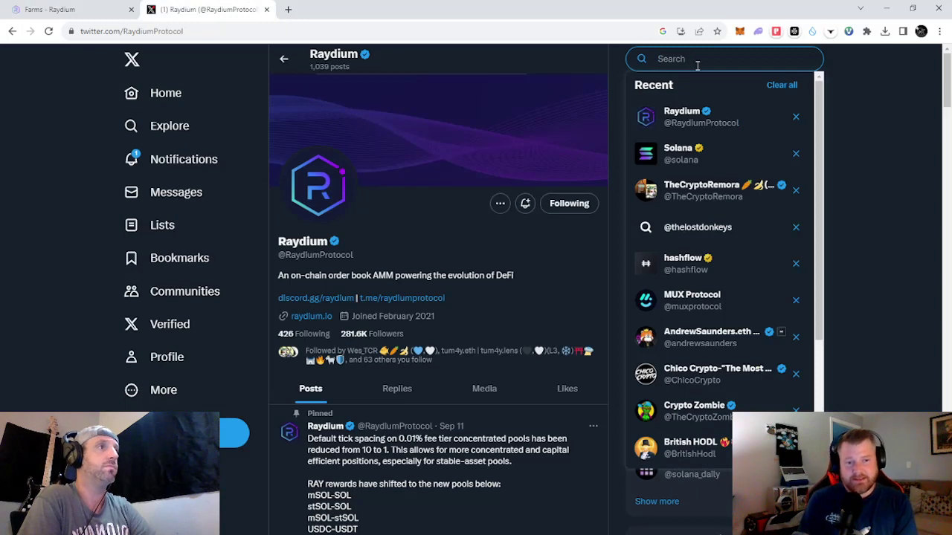
left_click(683, 189)
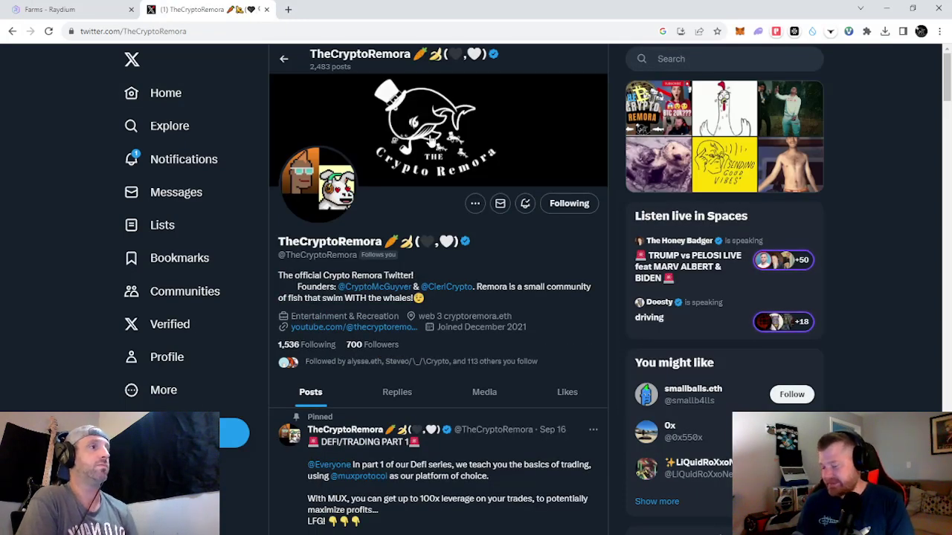
left_click(435, 139)
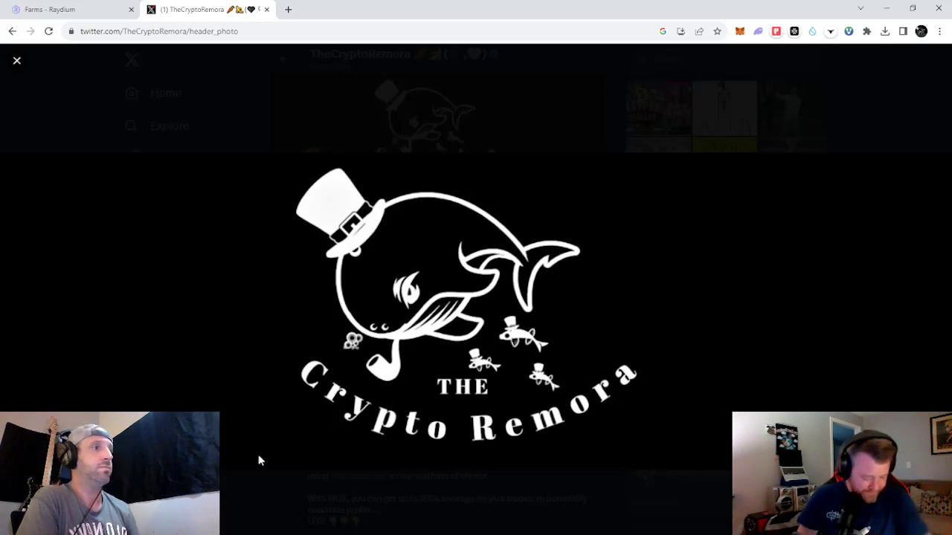